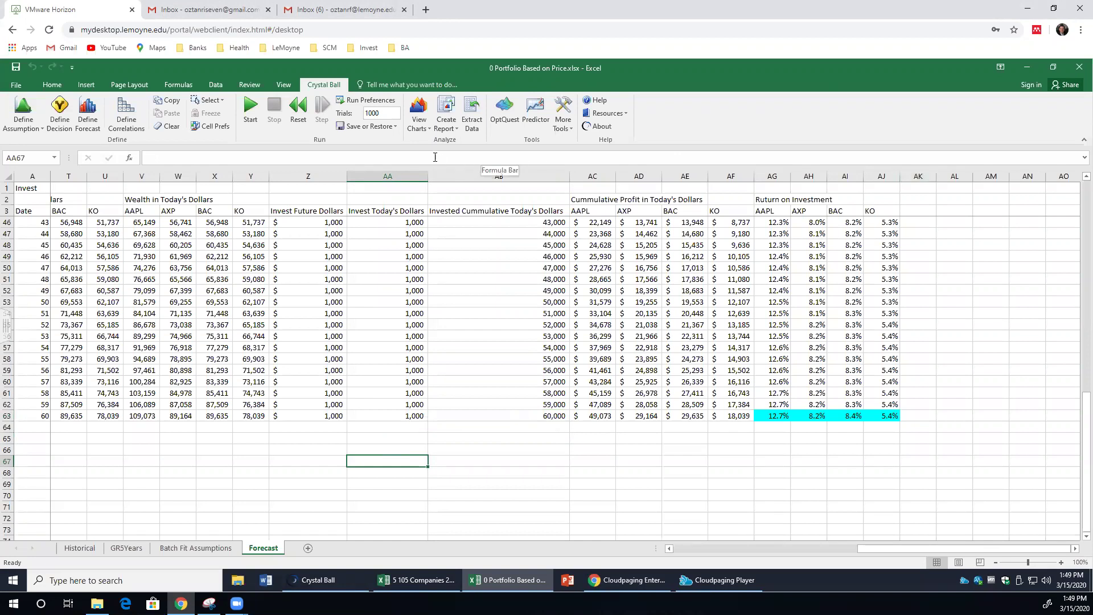
Open the forecast charts for all four forecasts: AAPL, AXP, BAC and KO 5YRS ANNUAL ROI
{"action": "left_click", "coordinate": [427, 128]}
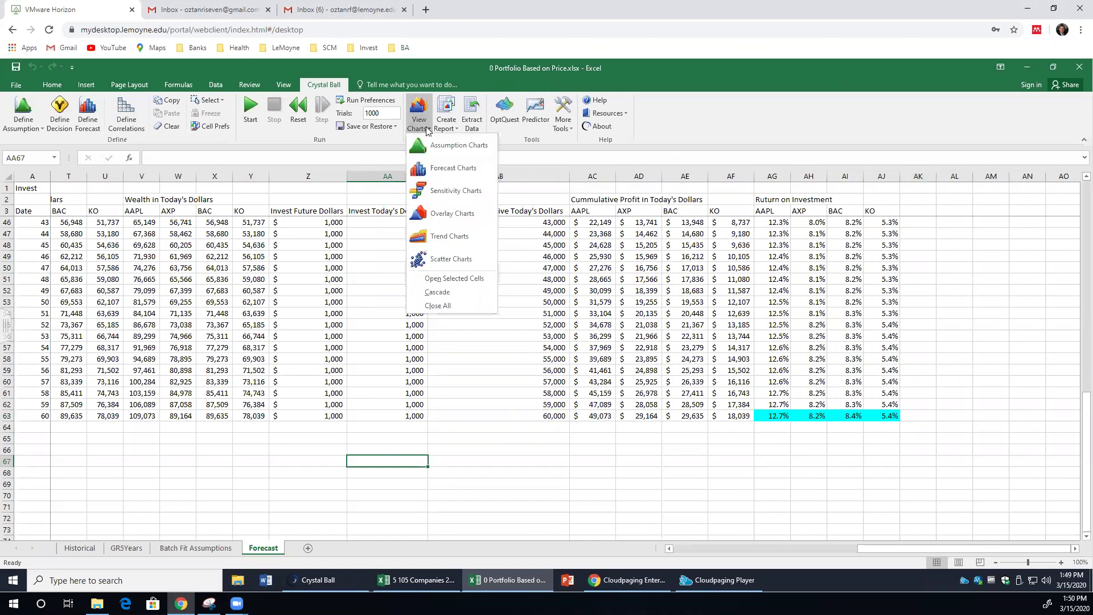
{"action": "left_click", "coordinate": [445, 177]}
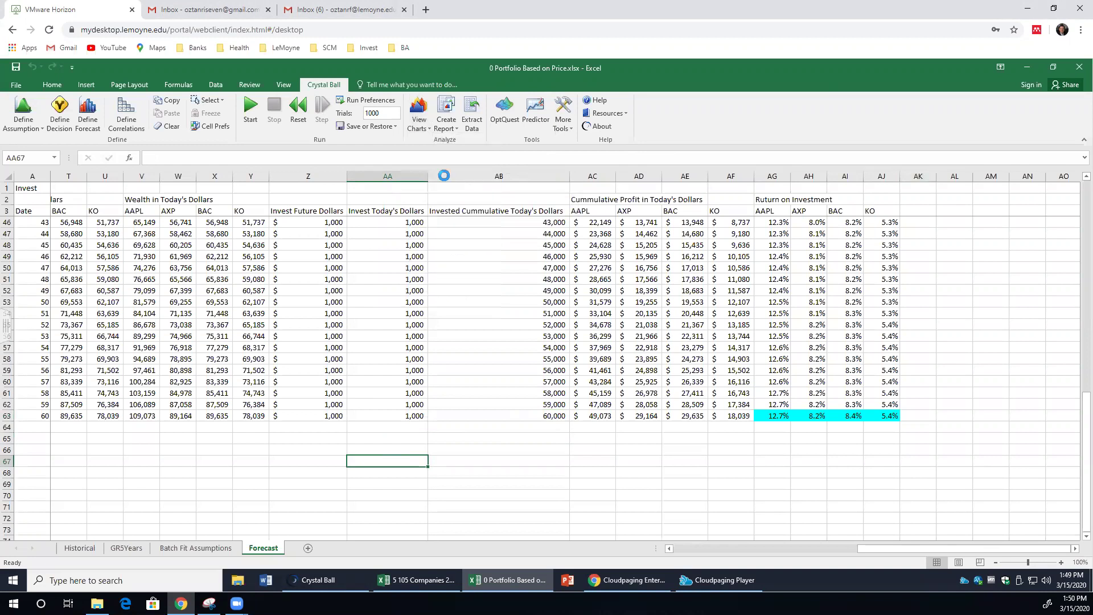
{"action": "left_click", "coordinate": [460, 222]}
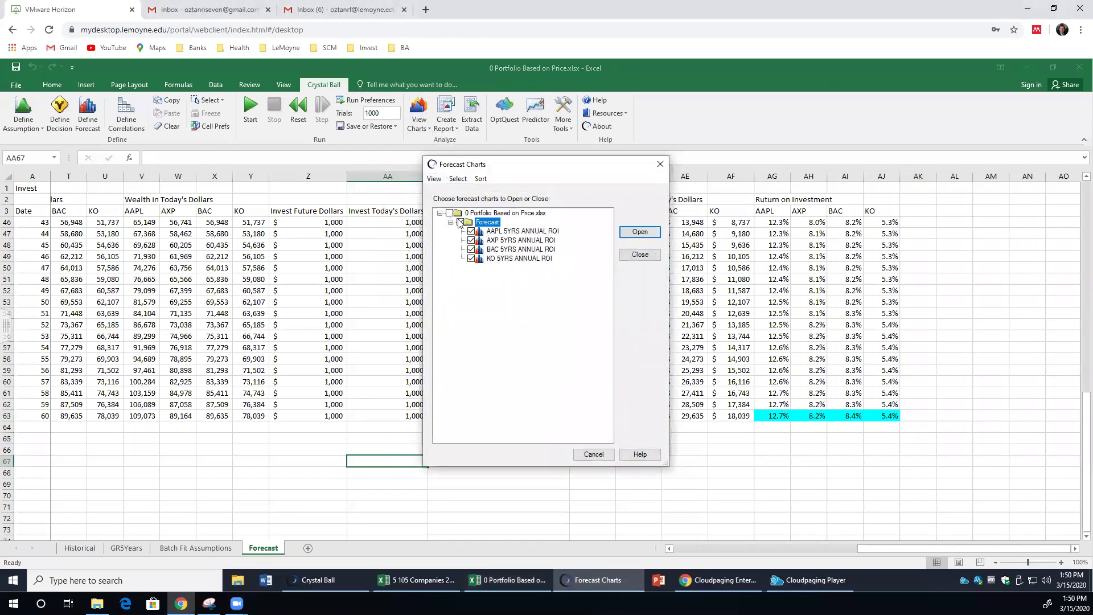
{"action": "left_click", "coordinate": [640, 232]}
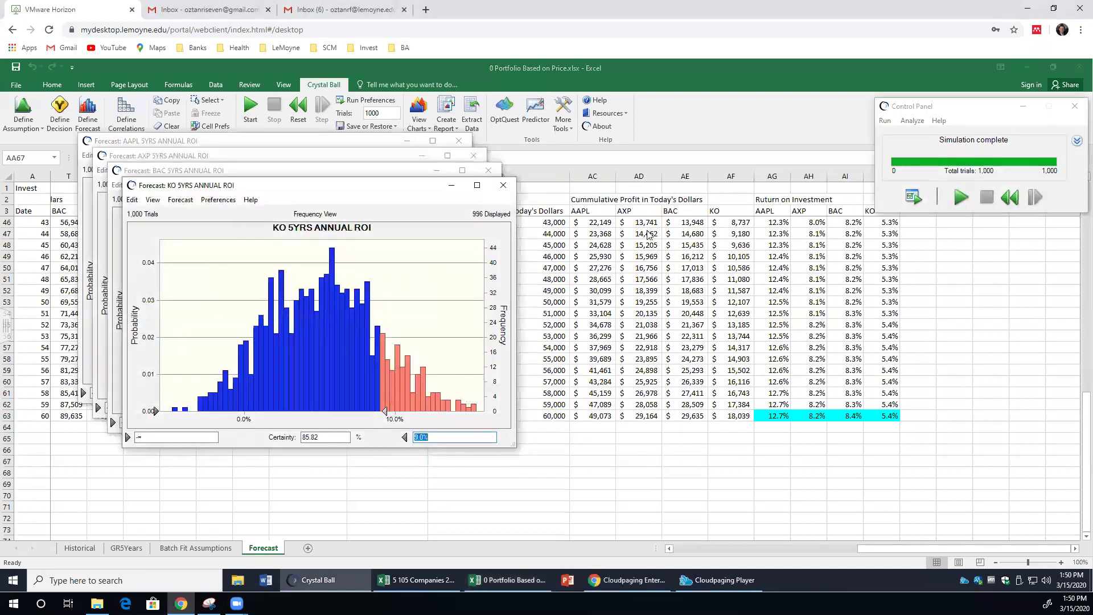
Set the KO chart's upper certainty bound to 0.09, giving 85.82% certainty
{"action": "left_click_drag", "start_coordinate": [382, 409], "coordinate": [539, 396]}
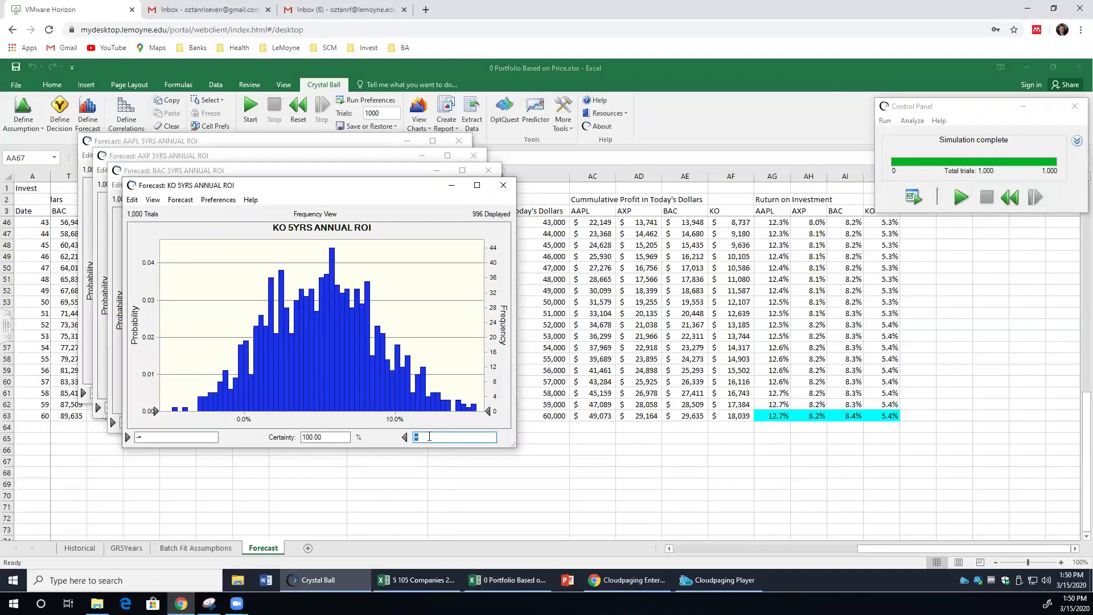
{"action": "key", "text": "Return"}
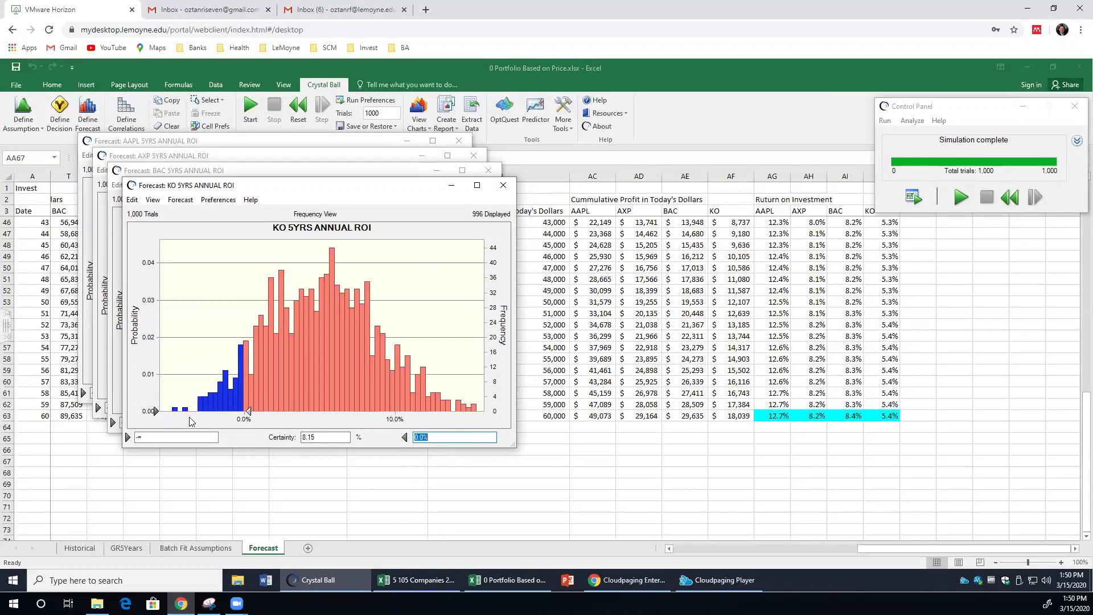
{"action": "left_click", "coordinate": [440, 435]}
{"action": "key", "text": "shift+Home"}
{"action": "type", "text": "0"}
{"action": "key", "text": "Return"}
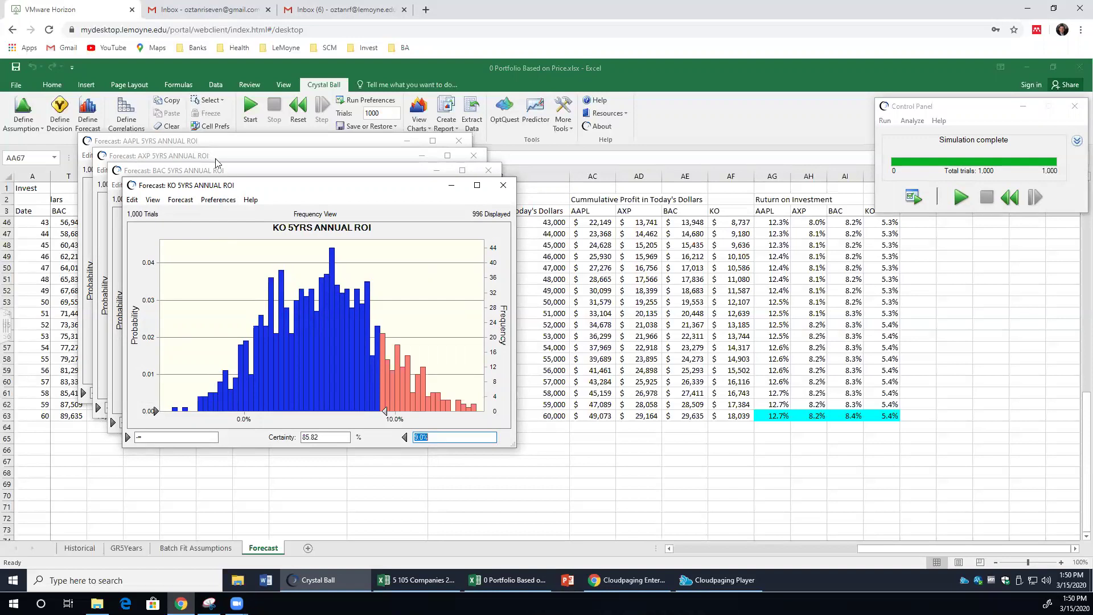
Set the BAC chart's upper bound to 0.09 (60.61% certainty), then move its window right
{"action": "left_click", "coordinate": [242, 173]}
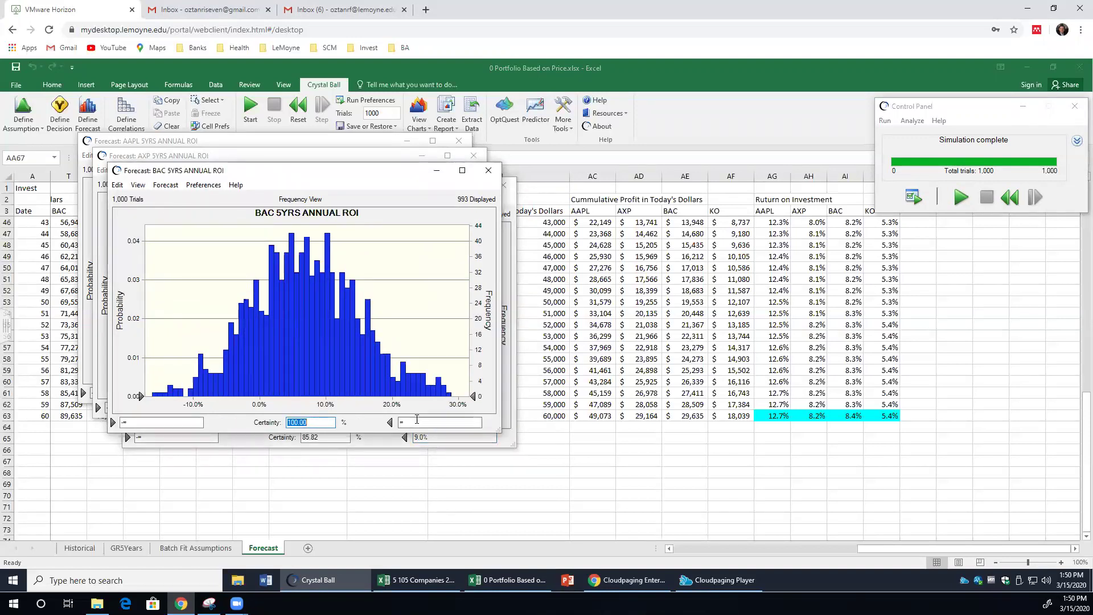
{"action": "key", "text": "Tab"}
{"action": "type", "text": "0"}
{"action": "key", "text": "Return"}
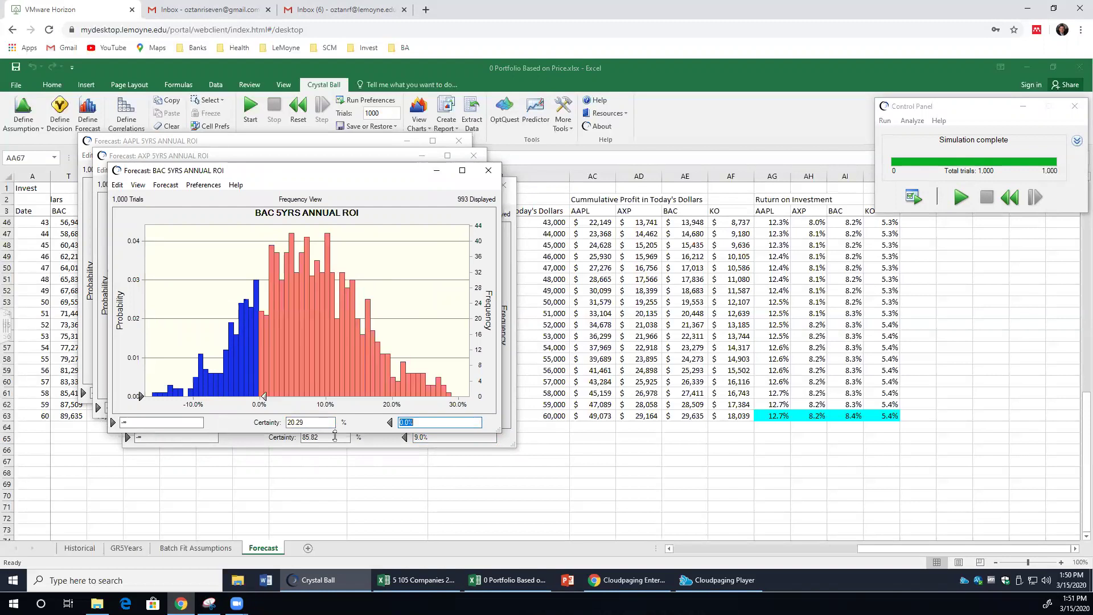
{"action": "left_click", "coordinate": [420, 422]}
{"action": "double_click", "coordinate": [400, 426]}
{"action": "type", "text": "0"}
{"action": "key", "text": "Return"}
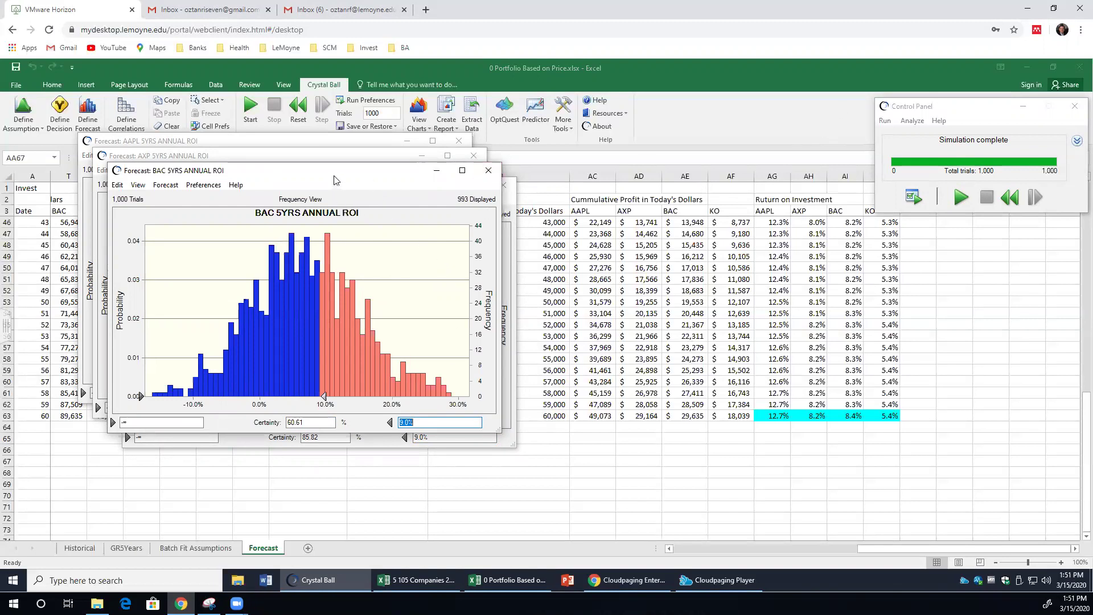
{"action": "left_click_drag", "start_coordinate": [334, 180], "coordinate": [795, 187]}
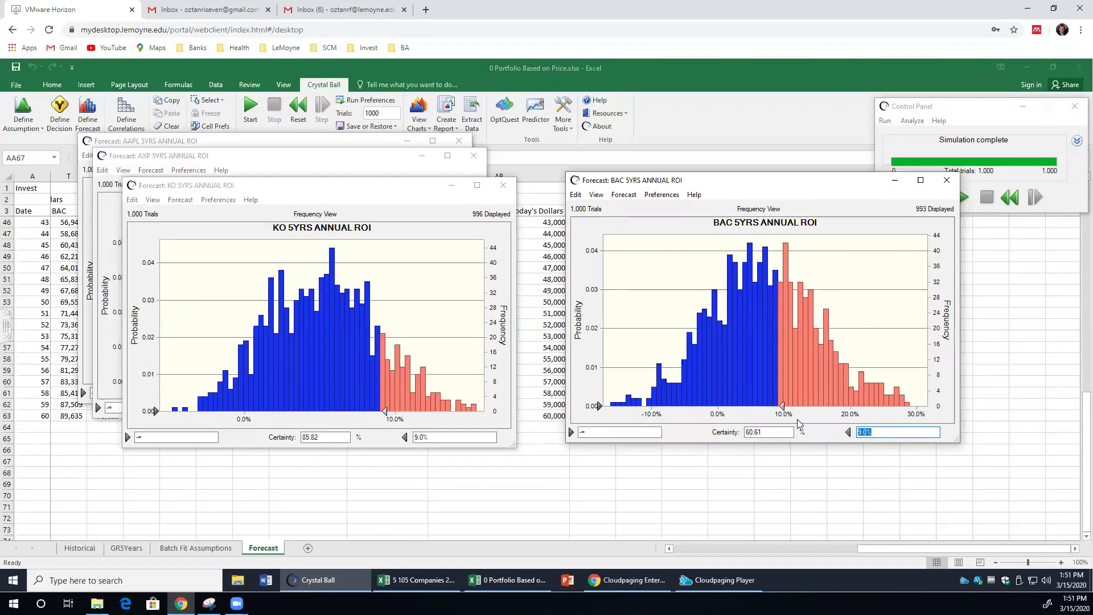
Move KO aside, set the AXP upper bound to 9.0% (61.88% certainty), then move AXP right
{"action": "left_click_drag", "start_coordinate": [364, 193], "coordinate": [791, 212]}
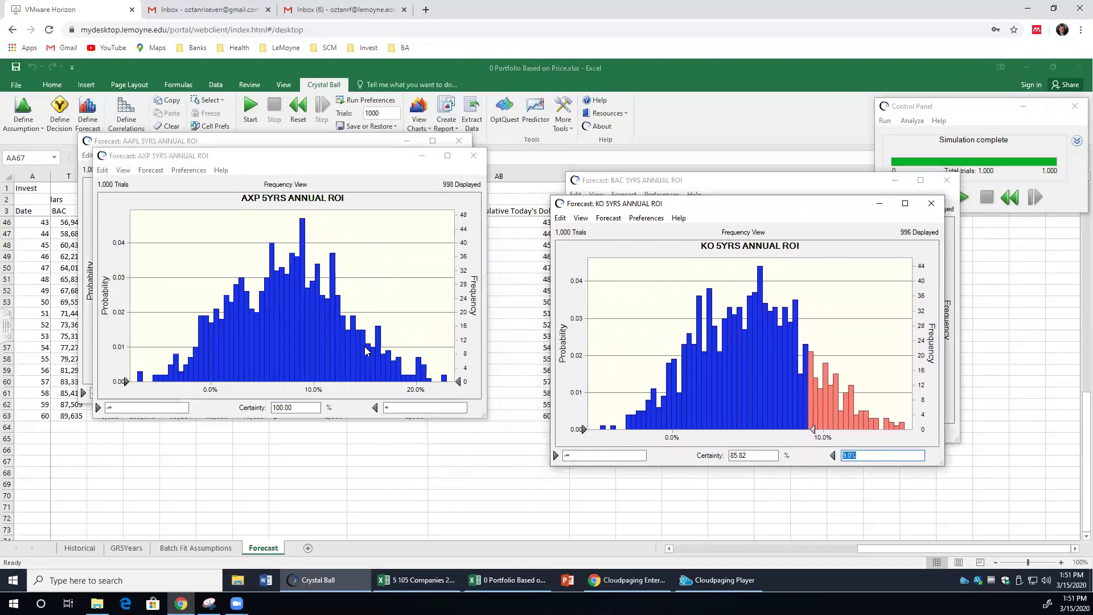
{"action": "left_click", "coordinate": [401, 408]}
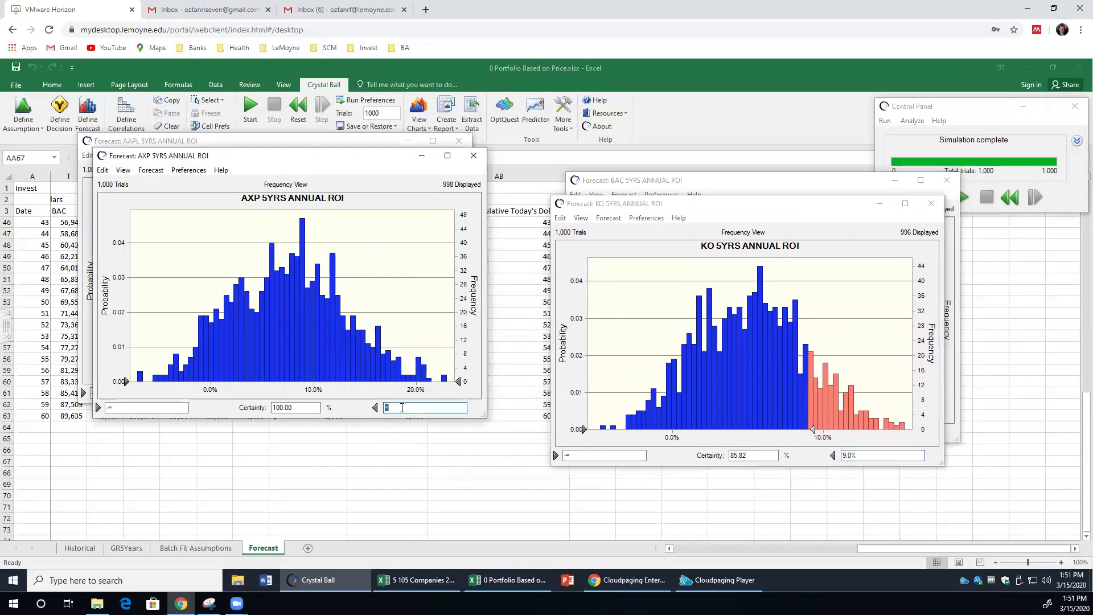
{"action": "type", "text": "0"}
{"action": "key", "text": "Return"}
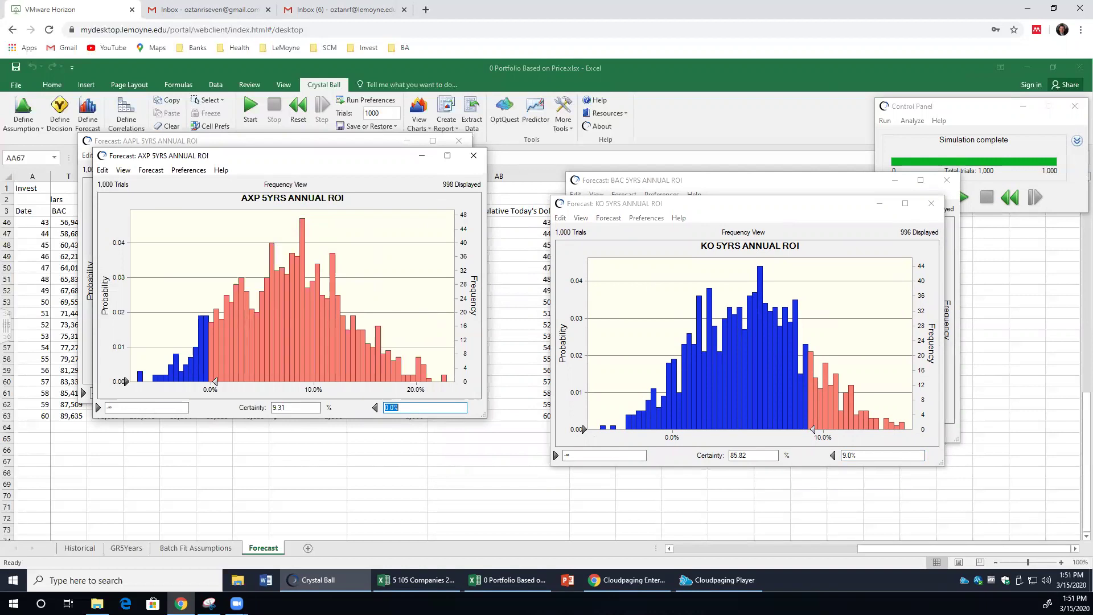
{"action": "type", "text": "9.0"}
{"action": "type", "text": "%"}
{"action": "key", "text": "Return"}
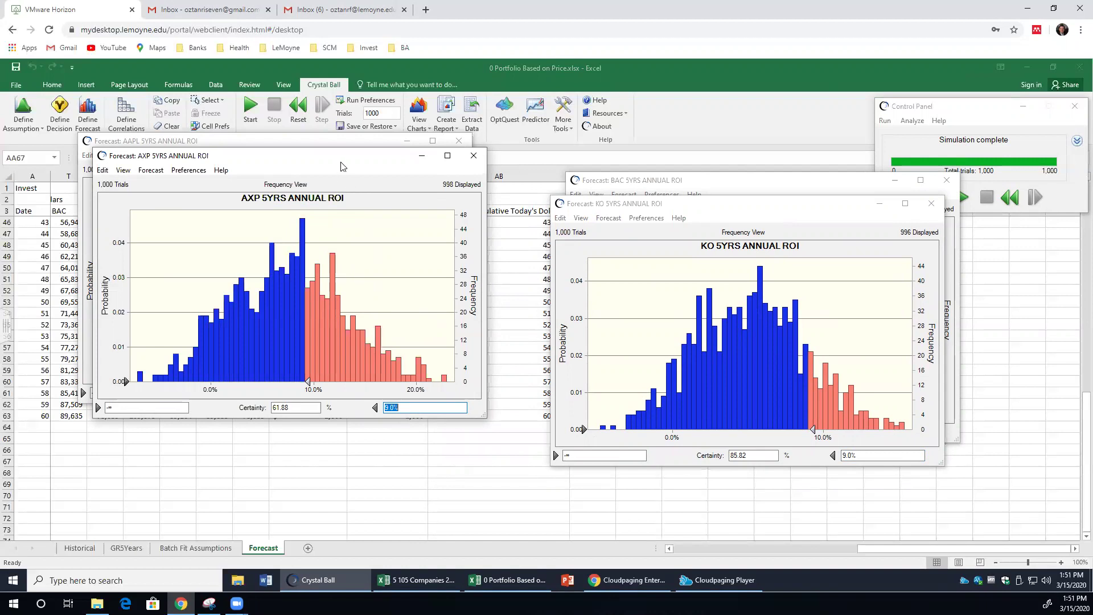
{"action": "left_click_drag", "start_coordinate": [341, 166], "coordinate": [777, 216]}
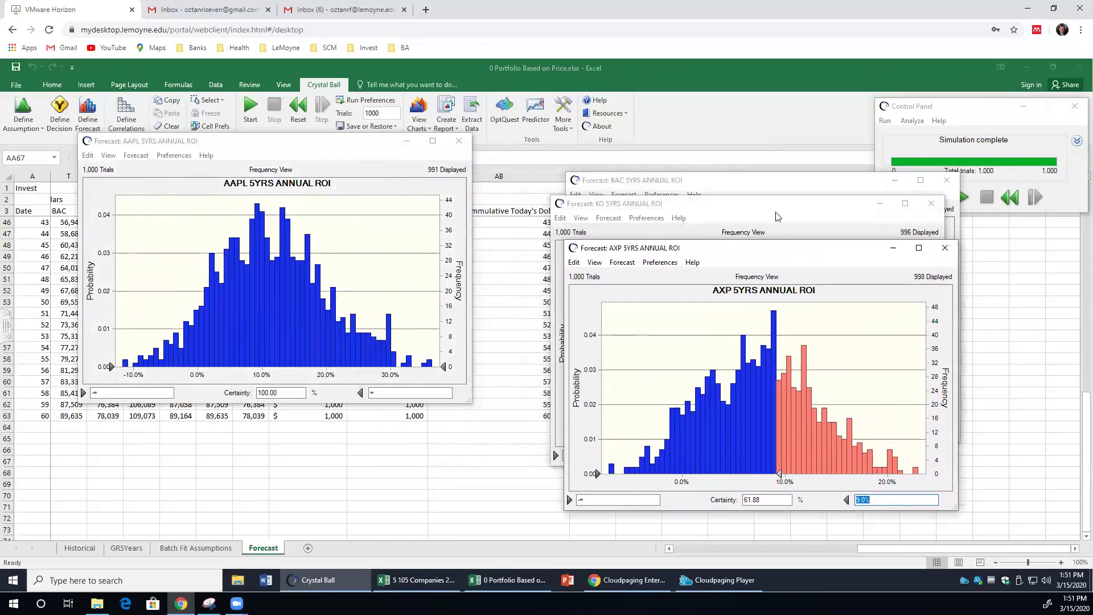
Set the AAPL chart's upper bound to 9.0% (40.30% certainty) and move it centre-right
{"action": "left_click", "coordinate": [757, 194]}
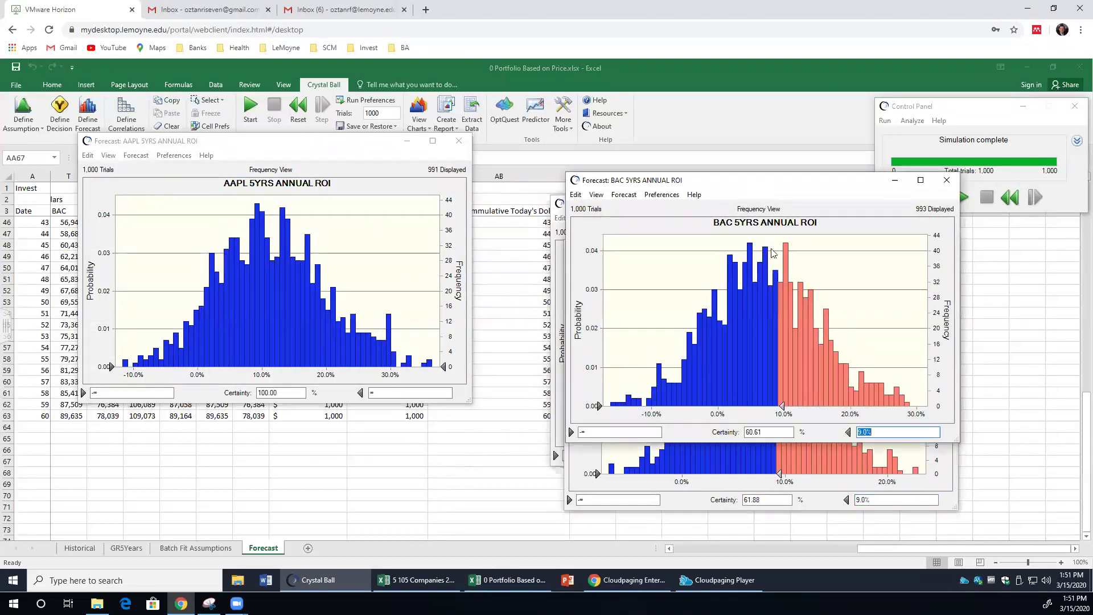
{"action": "left_click", "coordinate": [561, 378]}
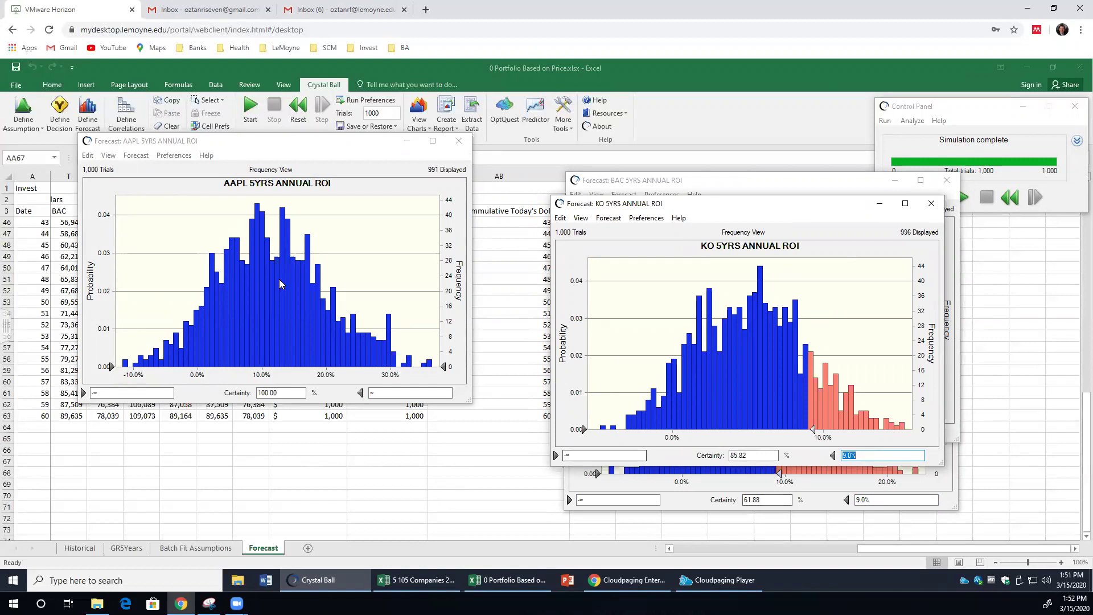
{"action": "left_click", "coordinate": [421, 391]}
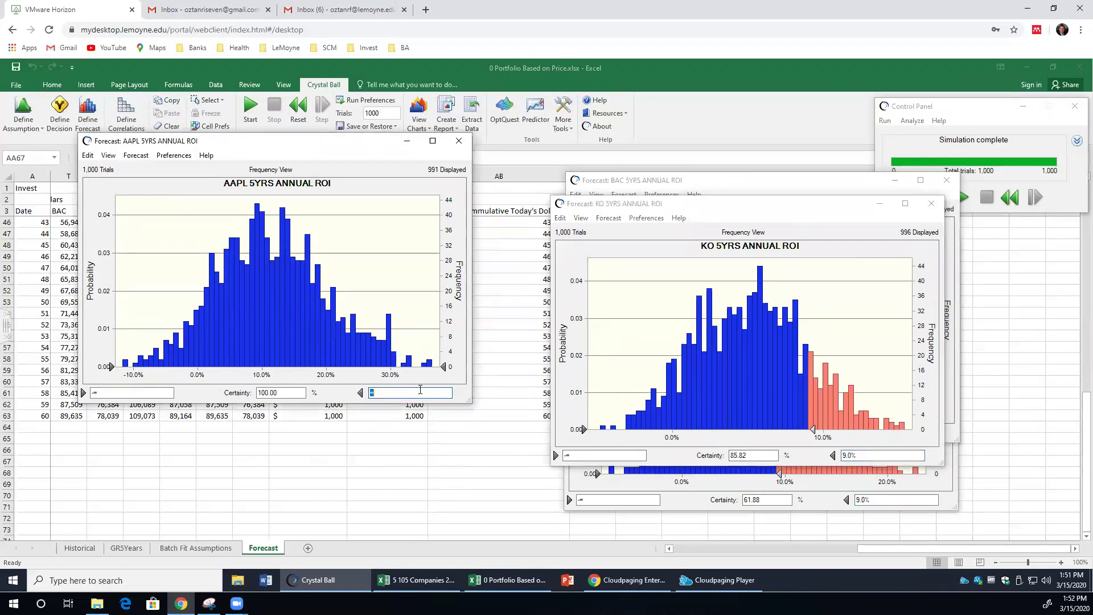
{"action": "type", "text": "0"}
{"action": "key", "text": "Return"}
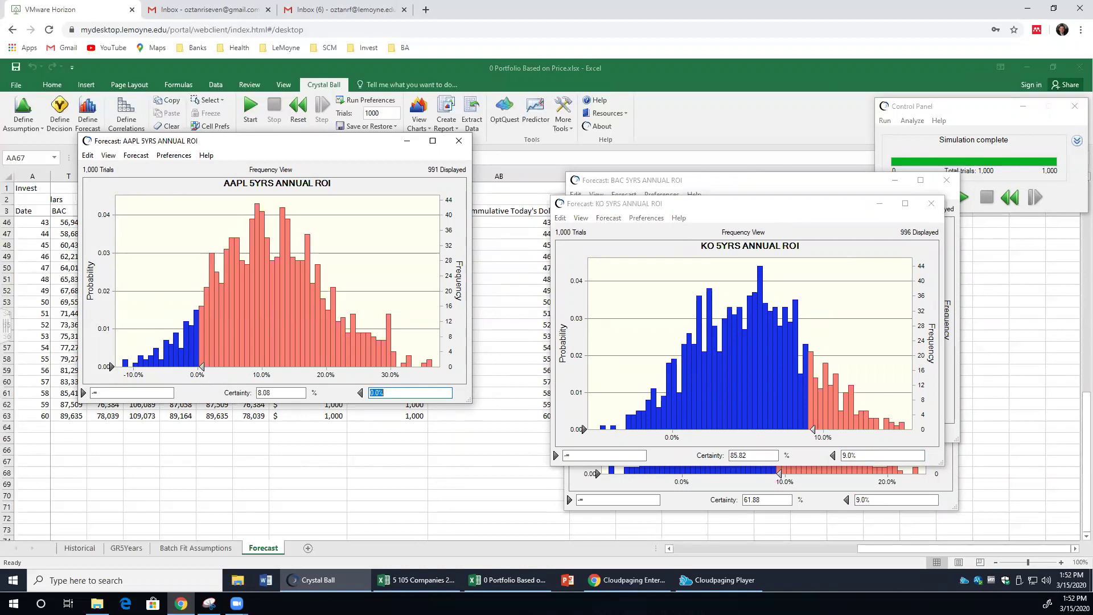
{"action": "type", "text": "9.0"}
{"action": "type", "text": "%"}
{"action": "key", "text": "Return"}
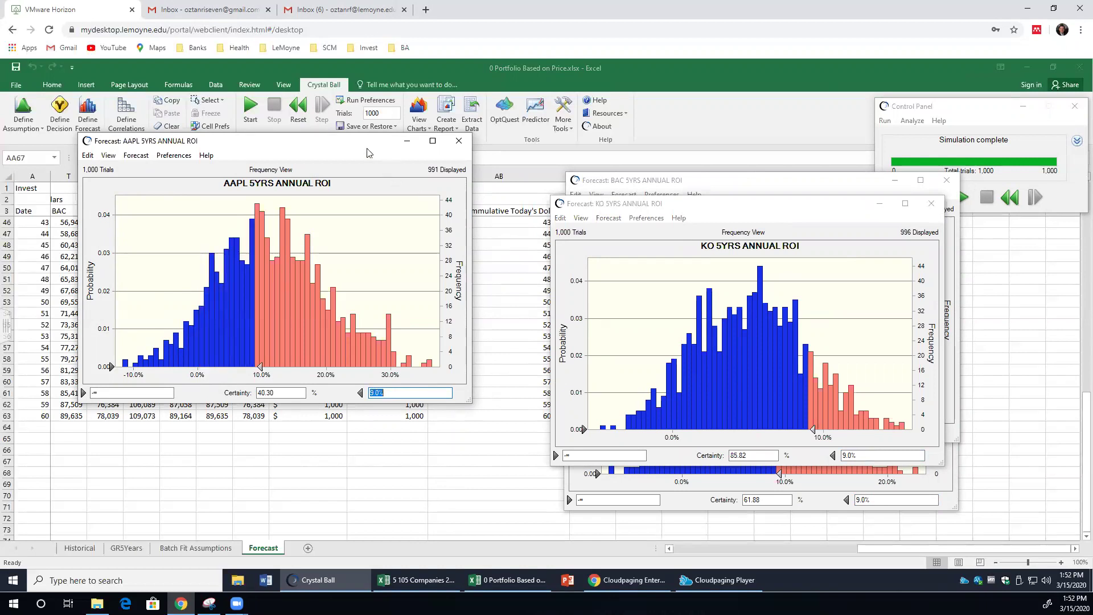
{"action": "left_click_drag", "start_coordinate": [368, 148], "coordinate": [830, 238]}
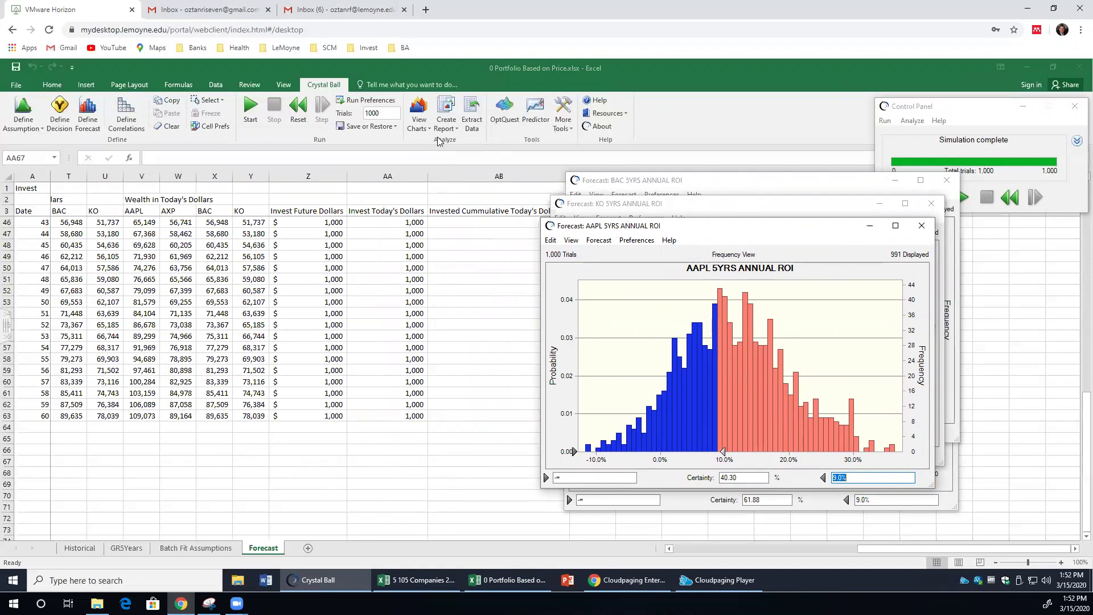
Generate a Crystal Ball report of the forecasts and scroll to the AAPL statistics
{"action": "left_click", "coordinate": [447, 123]}
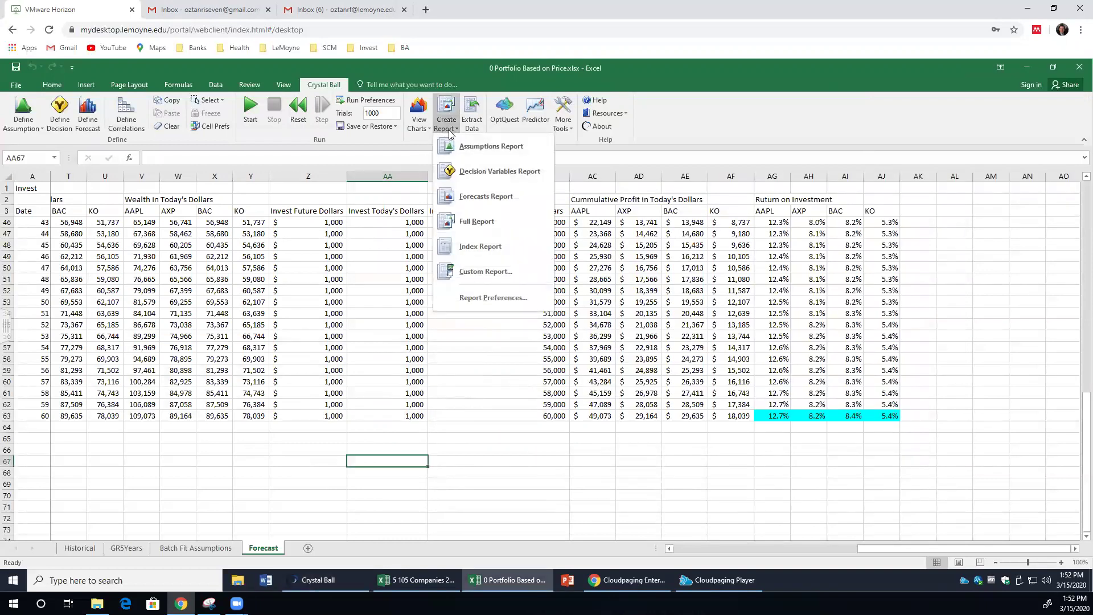
{"action": "left_click", "coordinate": [454, 202]}
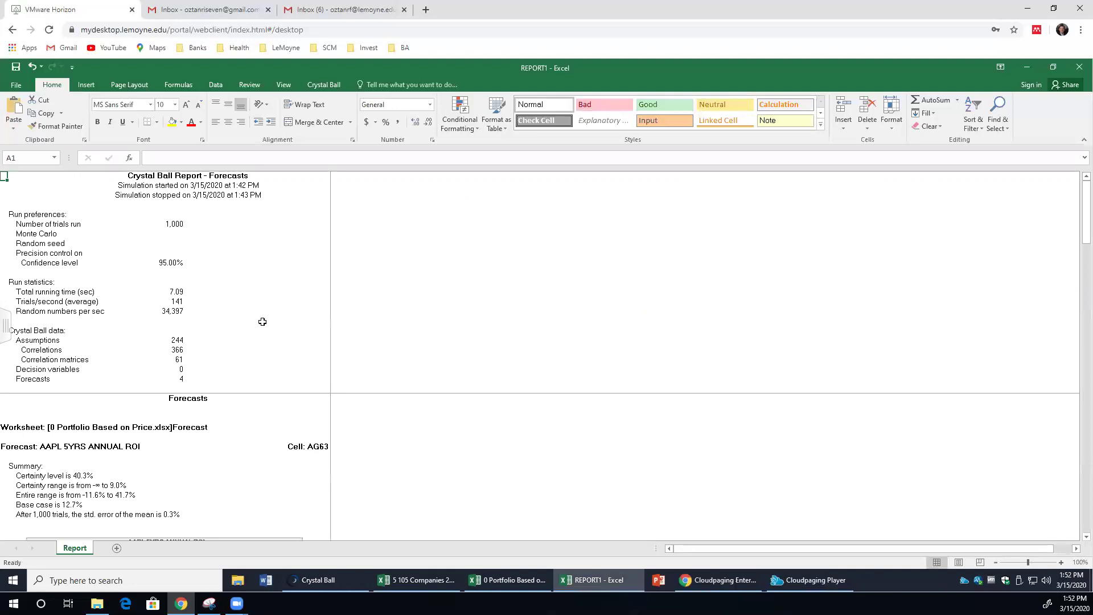
{"action": "scroll", "coordinate": [249, 332], "scroll_direction": "down", "scroll_amount": 7}
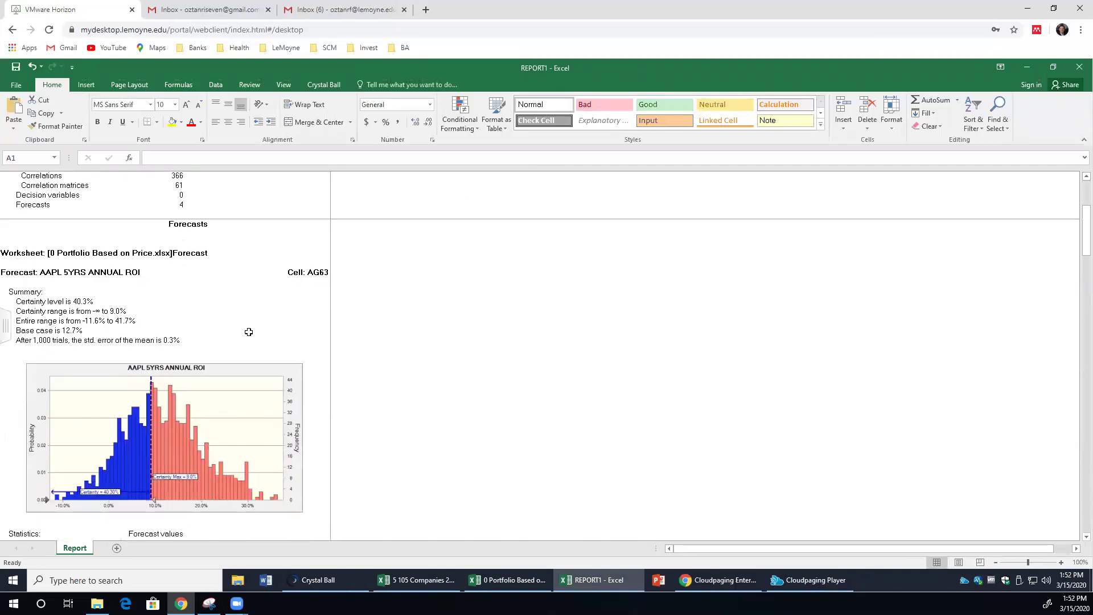
{"action": "scroll", "coordinate": [249, 332], "scroll_direction": "down", "scroll_amount": 1}
{"action": "scroll", "coordinate": [249, 334], "scroll_direction": "down", "scroll_amount": 2}
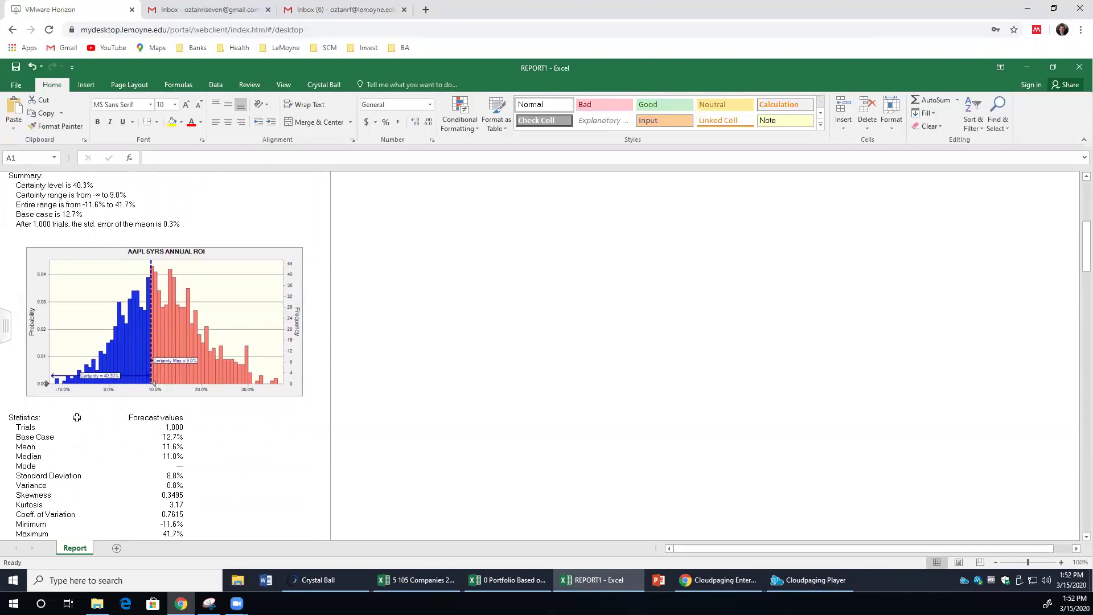
{"action": "scroll", "coordinate": [77, 417], "scroll_direction": "down", "scroll_amount": 1}
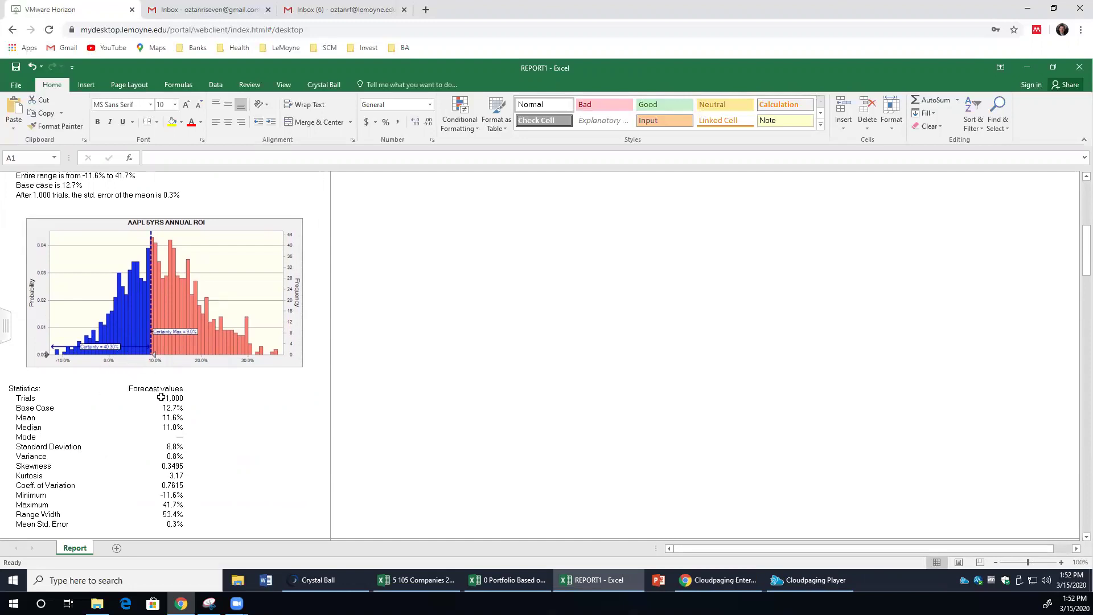
Fill the AAPL Mean 11.6% yellow and format Coeff. of Variation as a yellow 76%
{"action": "left_click", "coordinate": [169, 418]}
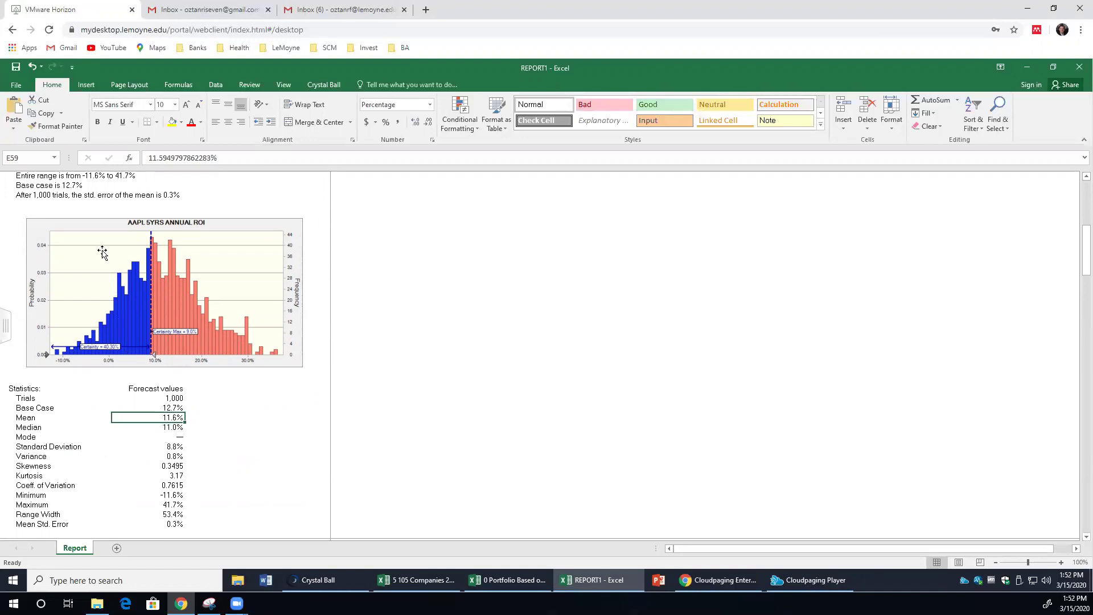
{"action": "left_click", "coordinate": [171, 122]}
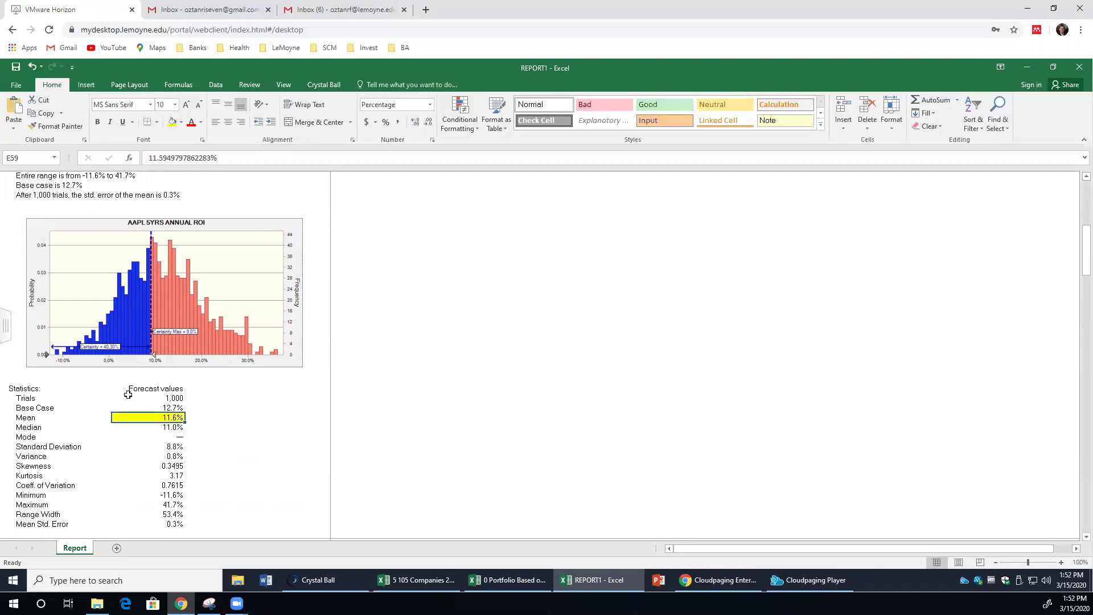
{"action": "scroll", "coordinate": [128, 394], "scroll_direction": "down", "scroll_amount": 1}
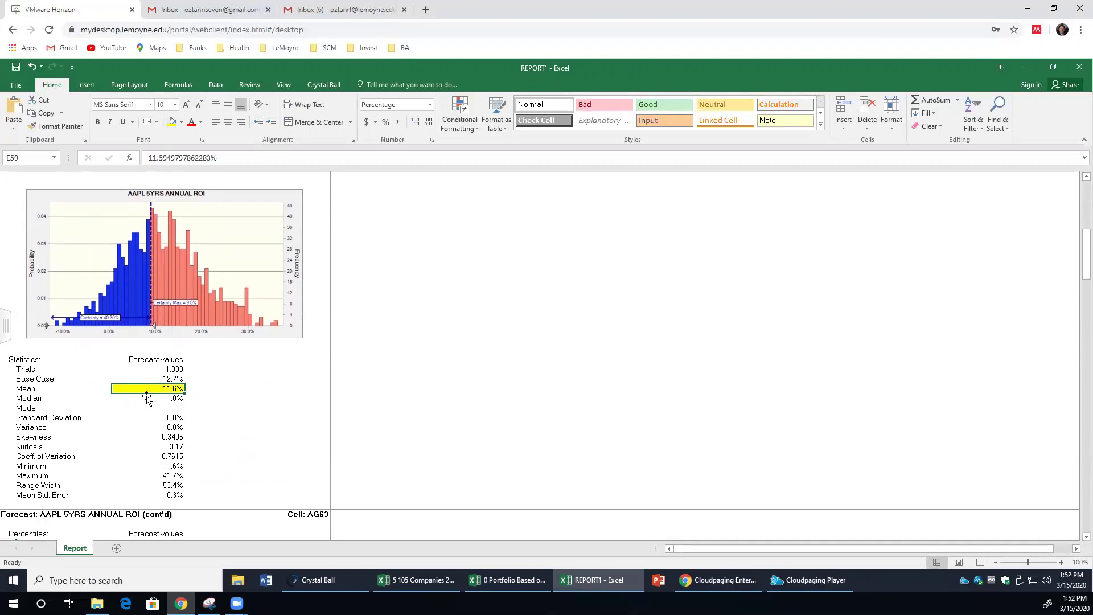
{"action": "left_click", "coordinate": [165, 455]}
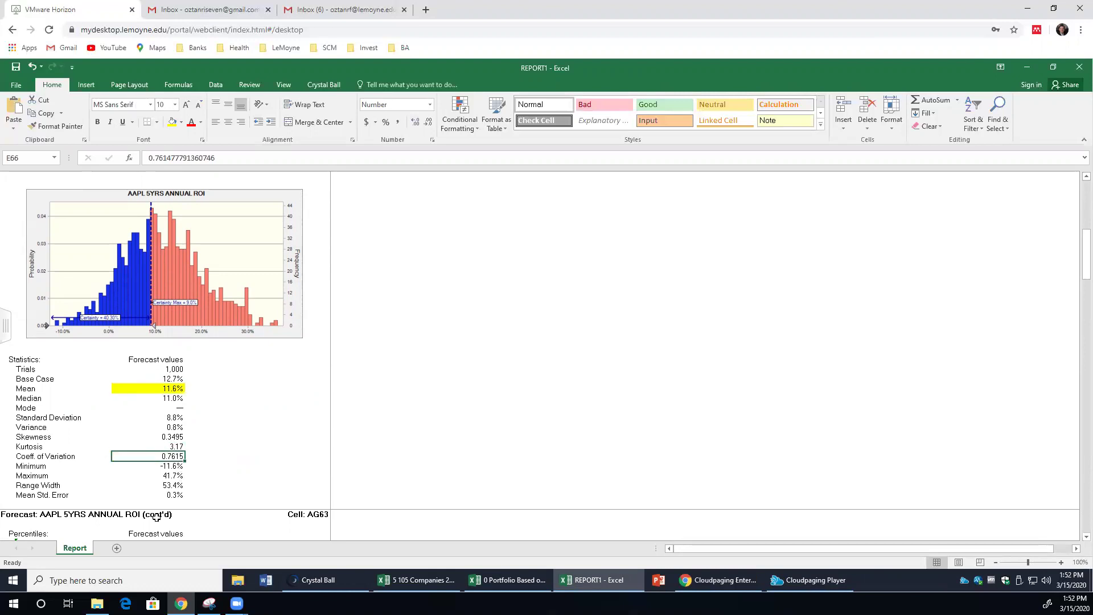
{"action": "left_click", "coordinate": [387, 122]}
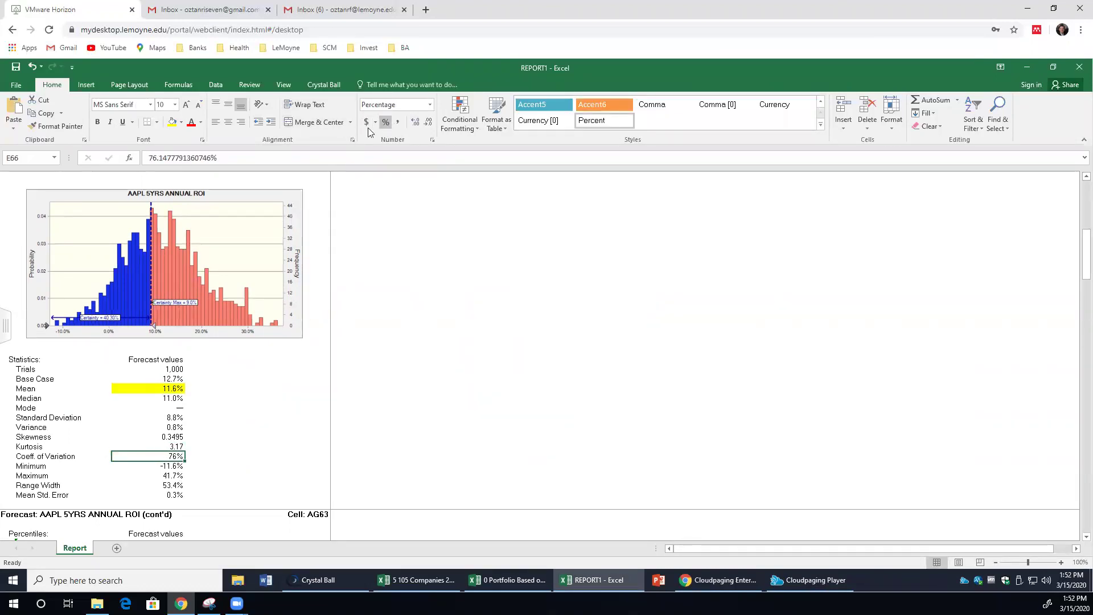
{"action": "left_click", "coordinate": [169, 125]}
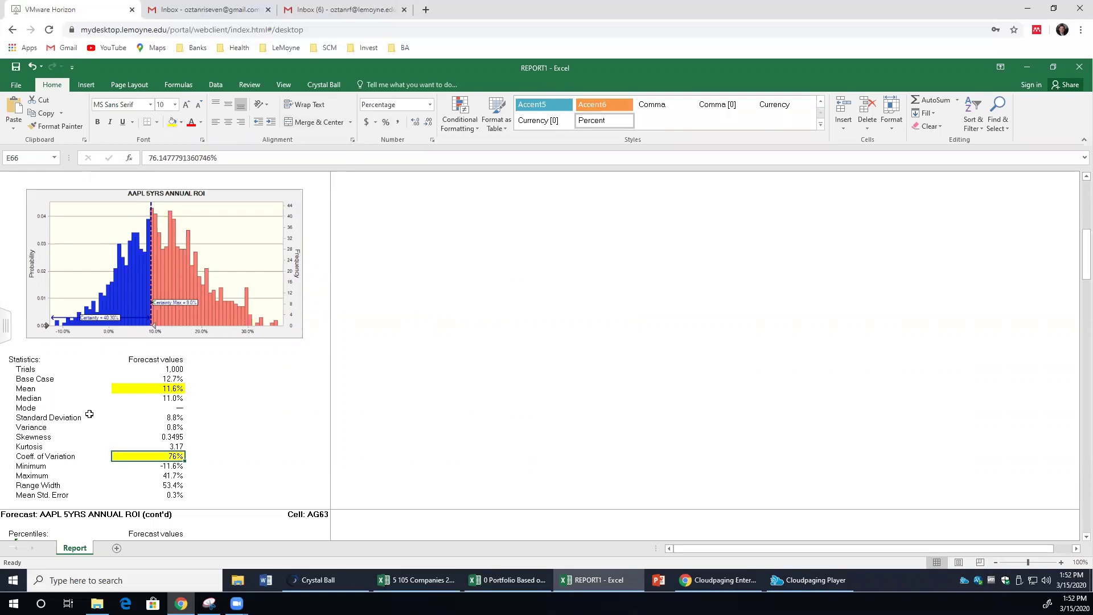
{"action": "scroll", "coordinate": [89, 414], "scroll_direction": "down", "scroll_amount": 1}
{"action": "scroll", "coordinate": [89, 414], "scroll_direction": "down", "scroll_amount": 5}
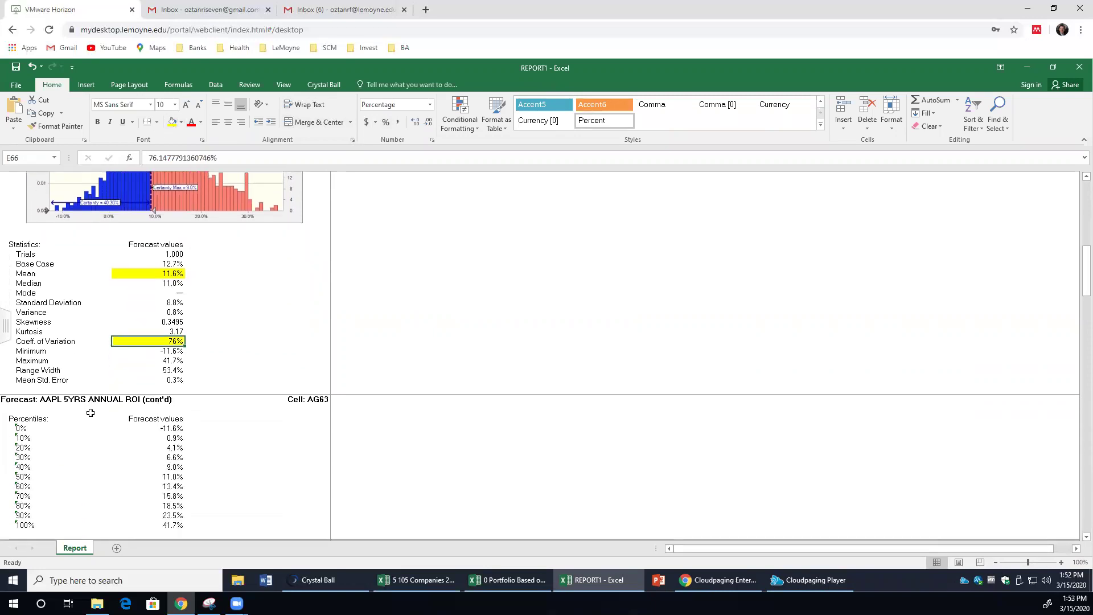
Fill the AXP Mean cell E117 (7.5%) yellow
{"action": "scroll", "coordinate": [91, 413], "scroll_direction": "down", "scroll_amount": 3}
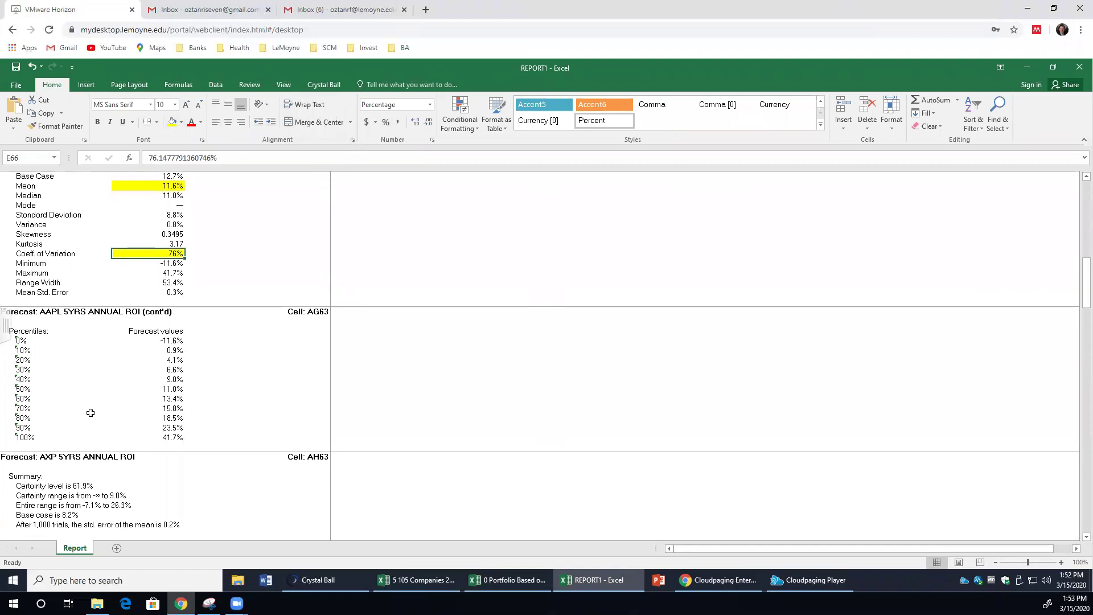
{"action": "scroll", "coordinate": [90, 414], "scroll_direction": "down", "scroll_amount": 6}
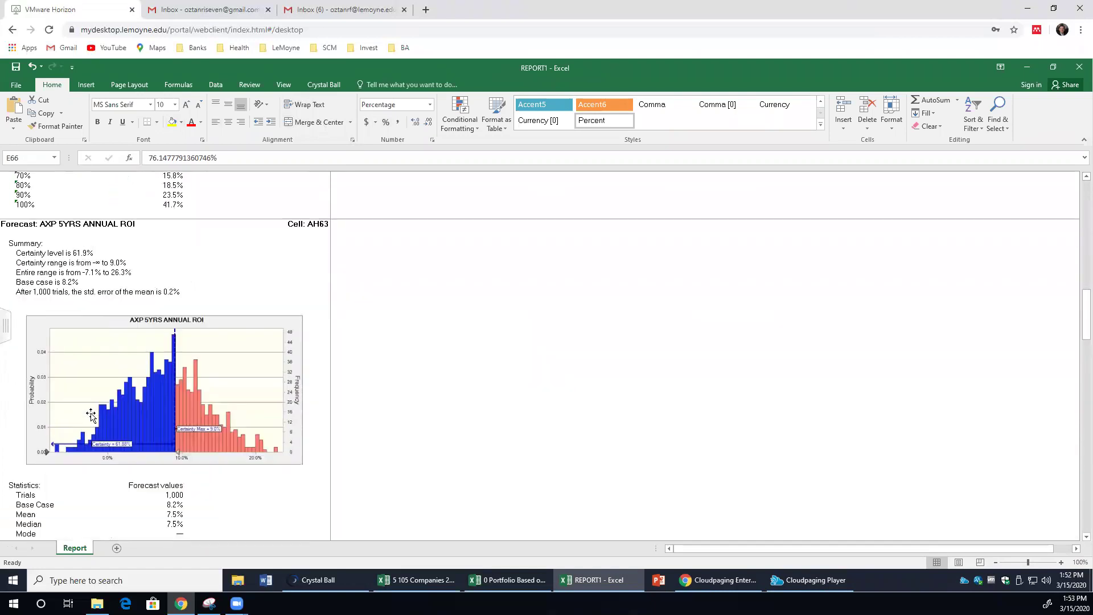
{"action": "scroll", "coordinate": [147, 441], "scroll_direction": "down", "scroll_amount": 2}
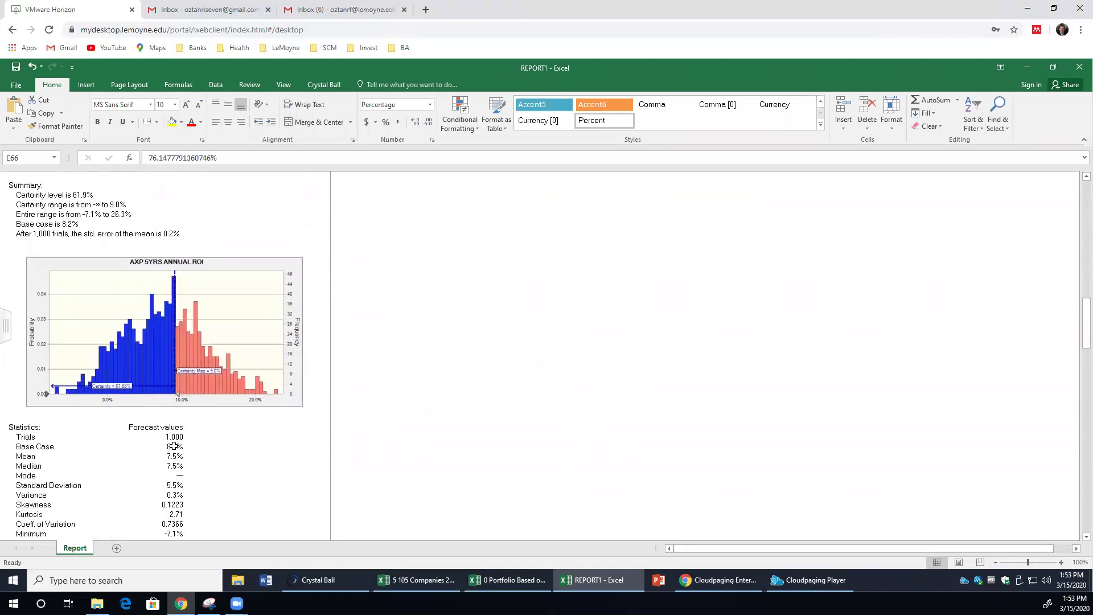
{"action": "left_click", "coordinate": [173, 446]}
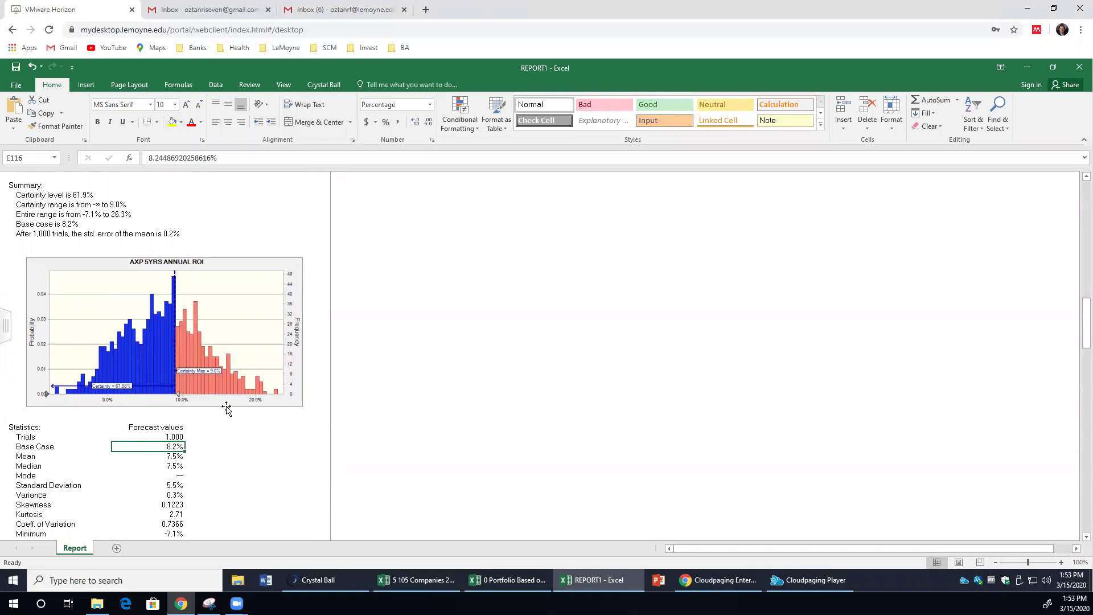
{"action": "left_click", "coordinate": [171, 456]}
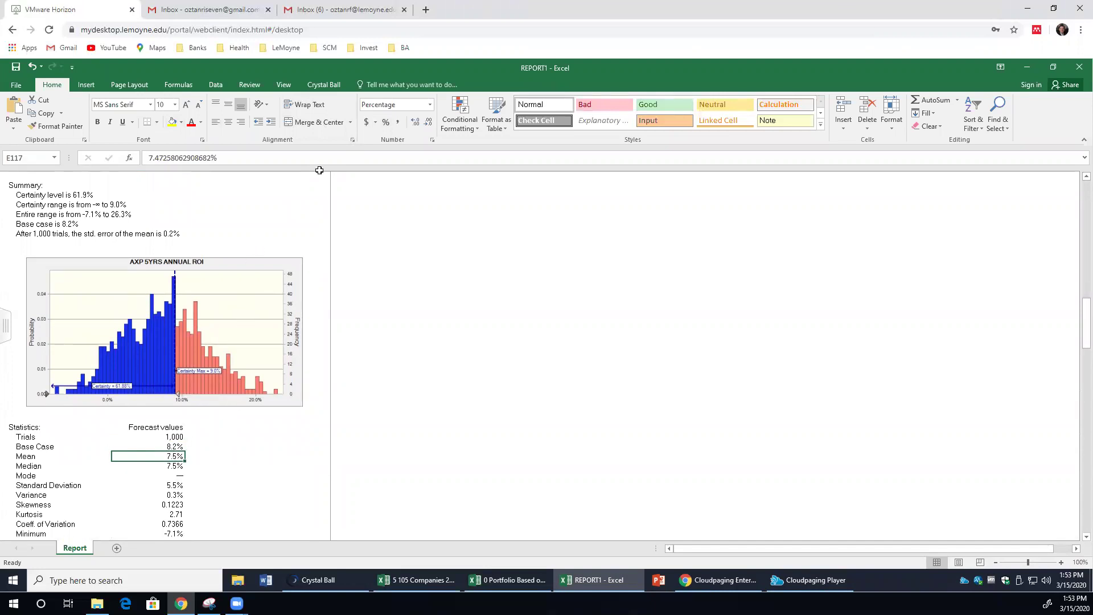
{"action": "left_click", "coordinate": [172, 123]}
Format the AXP Coeff. of Variation in E124 as percent (74%) with yellow fill
{"action": "scroll", "coordinate": [122, 487], "scroll_direction": "down", "scroll_amount": 2}
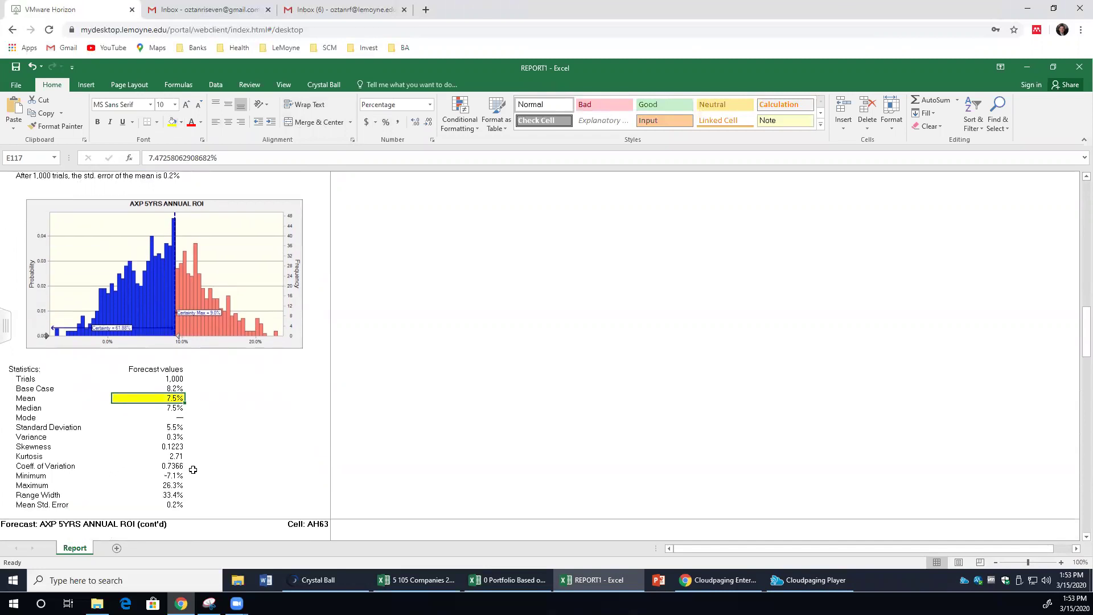
{"action": "left_click", "coordinate": [179, 466]}
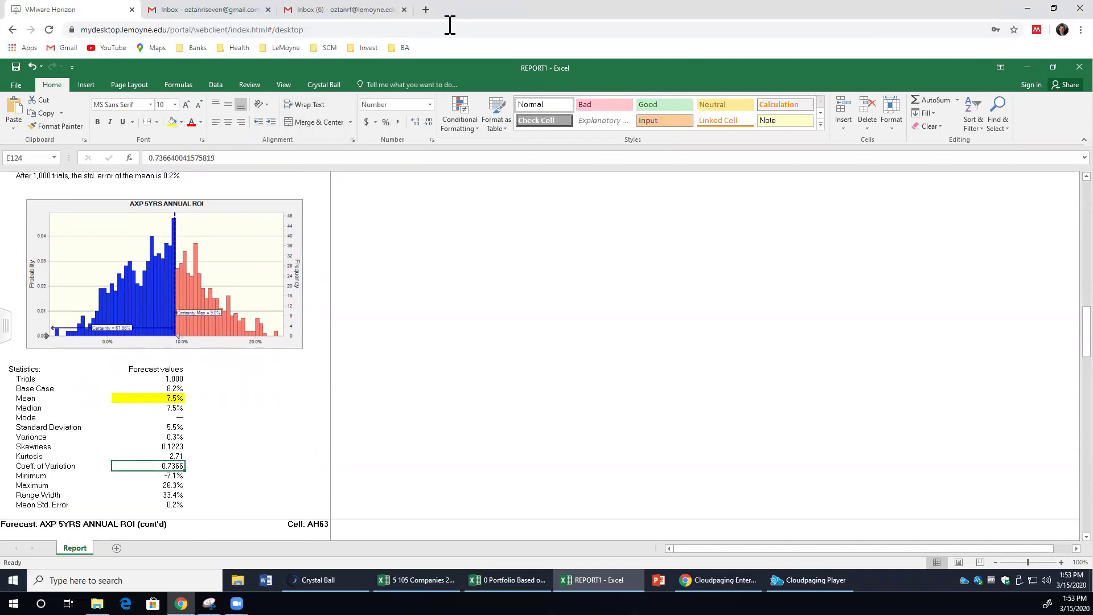
{"action": "left_click", "coordinate": [385, 124]}
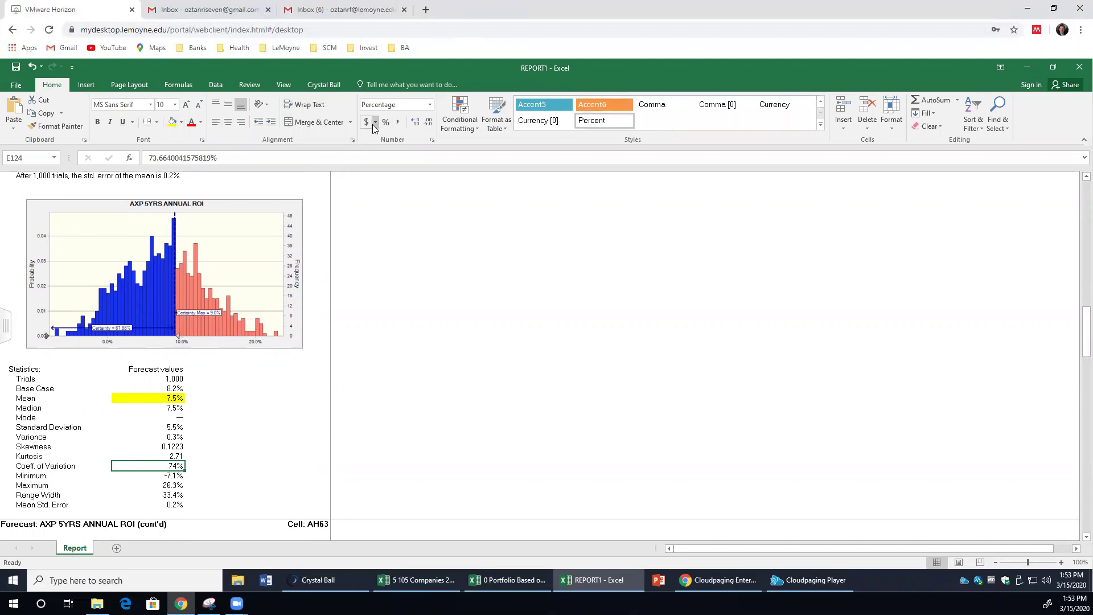
{"action": "left_click", "coordinate": [172, 122]}
{"action": "scroll", "coordinate": [146, 447], "scroll_direction": "up", "scroll_amount": 9}
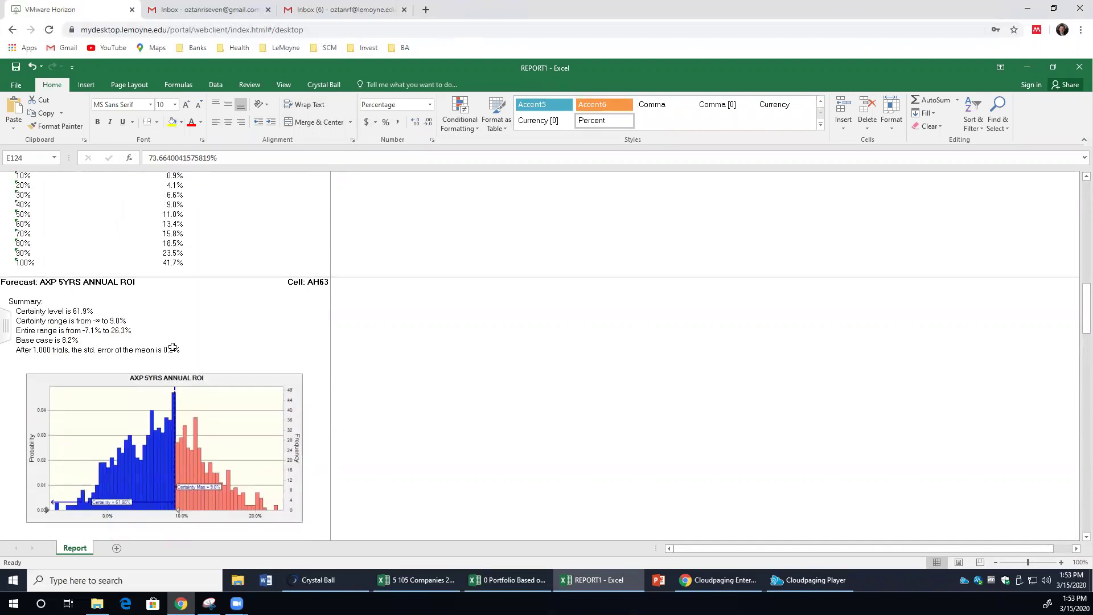
{"action": "scroll", "coordinate": [172, 340], "scroll_direction": "up", "scroll_amount": 5}
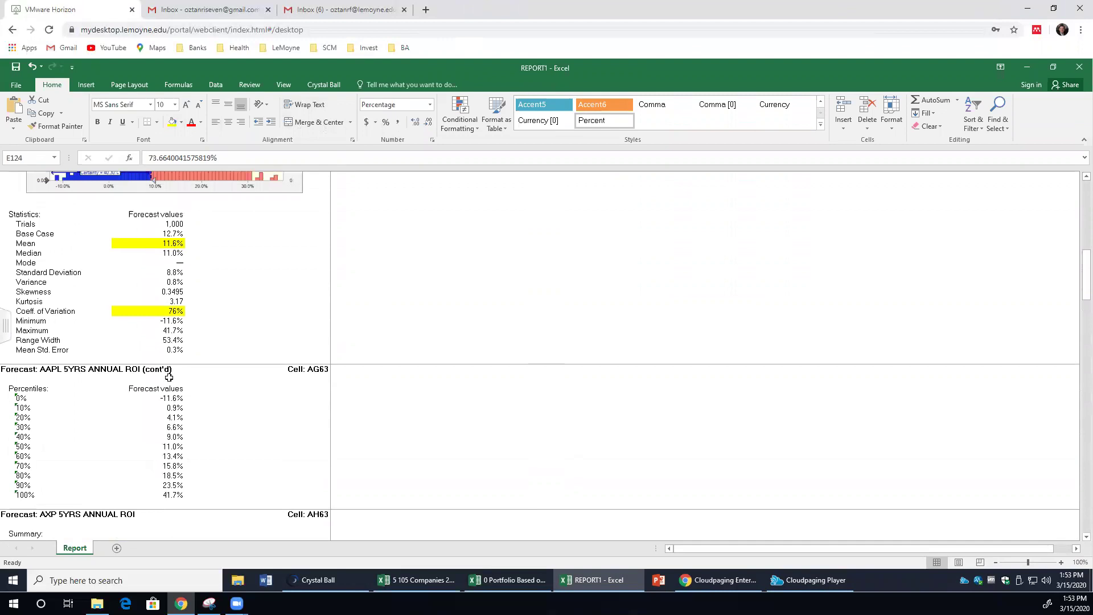
{"action": "scroll", "coordinate": [168, 380], "scroll_direction": "down", "scroll_amount": 4}
{"action": "scroll", "coordinate": [168, 380], "scroll_direction": "down", "scroll_amount": 12}
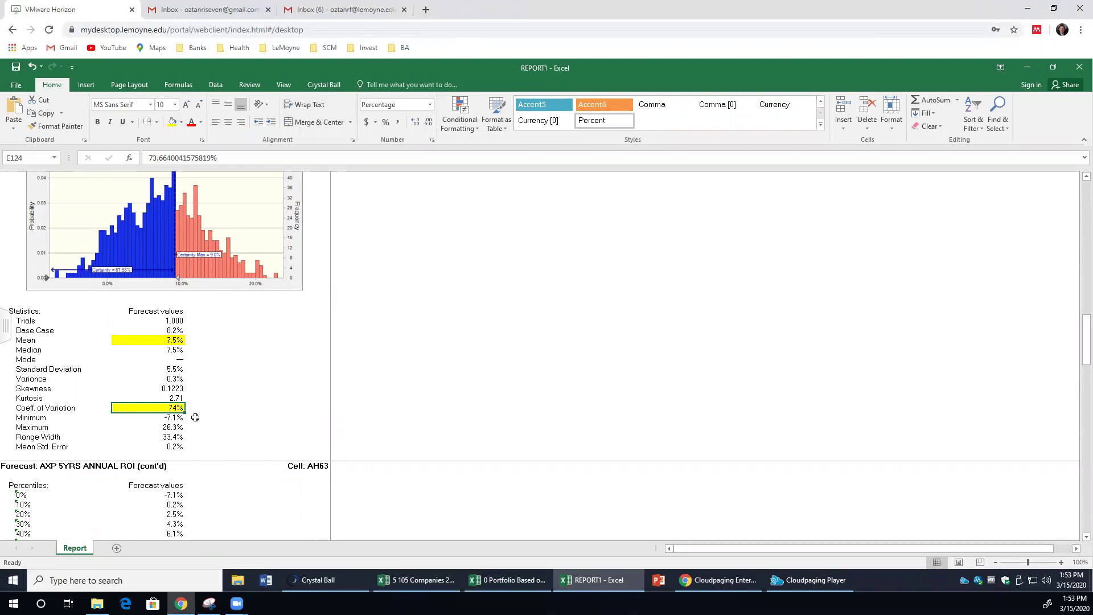
{"action": "scroll", "coordinate": [195, 417], "scroll_direction": "up", "scroll_amount": 1}
{"action": "scroll", "coordinate": [195, 417], "scroll_direction": "down", "scroll_amount": 4}
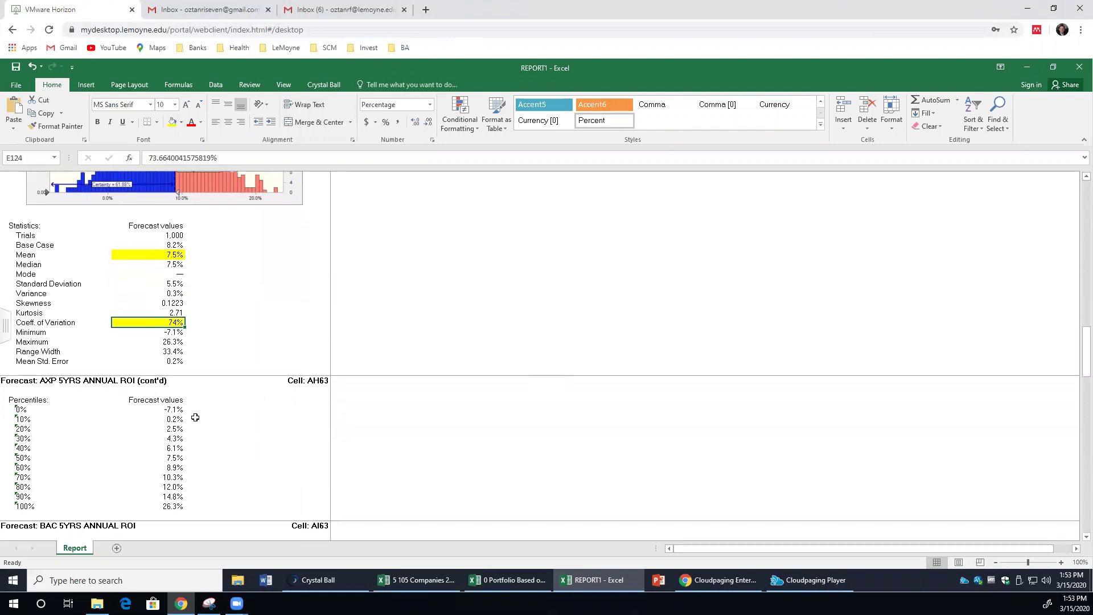
Fill the BAC Mean cell E175 (7.0%) yellow
{"action": "scroll", "coordinate": [195, 417], "scroll_direction": "down", "scroll_amount": 8}
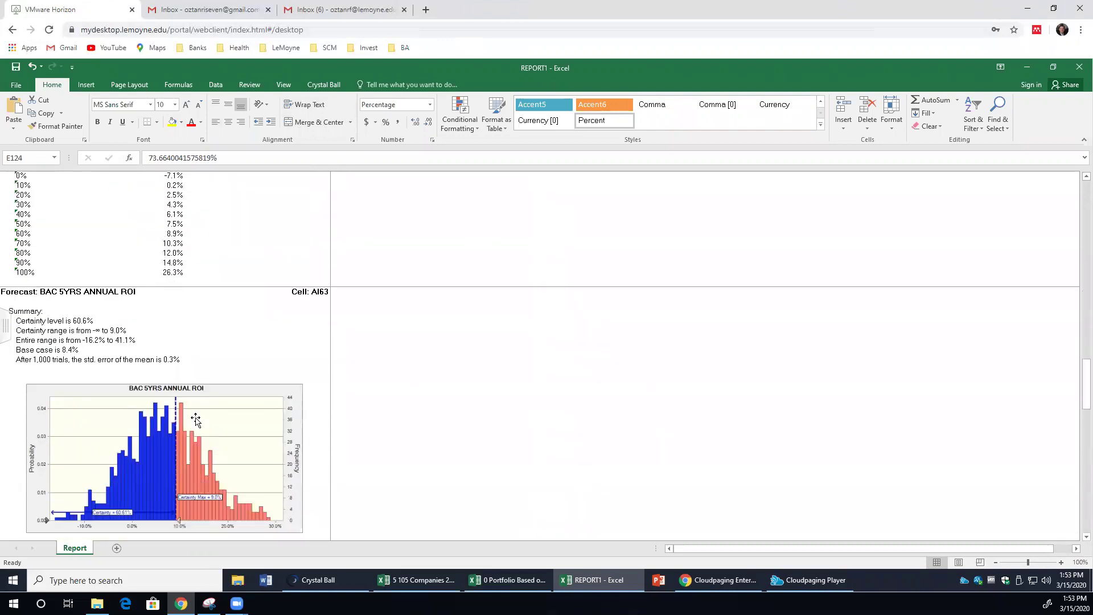
{"action": "scroll", "coordinate": [195, 418], "scroll_direction": "down", "scroll_amount": 5}
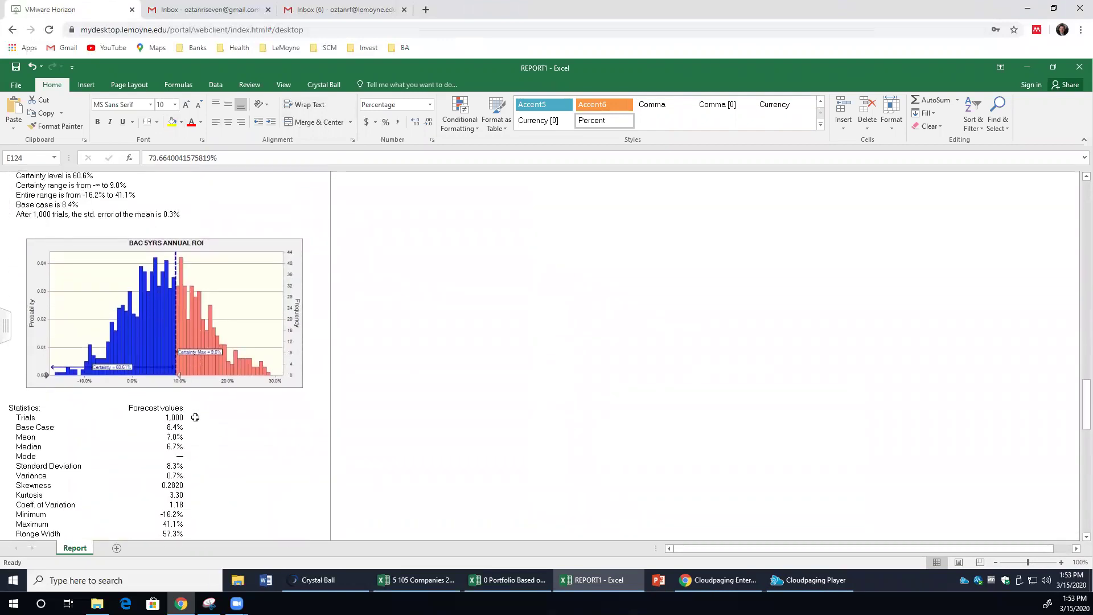
{"action": "left_click", "coordinate": [166, 437]}
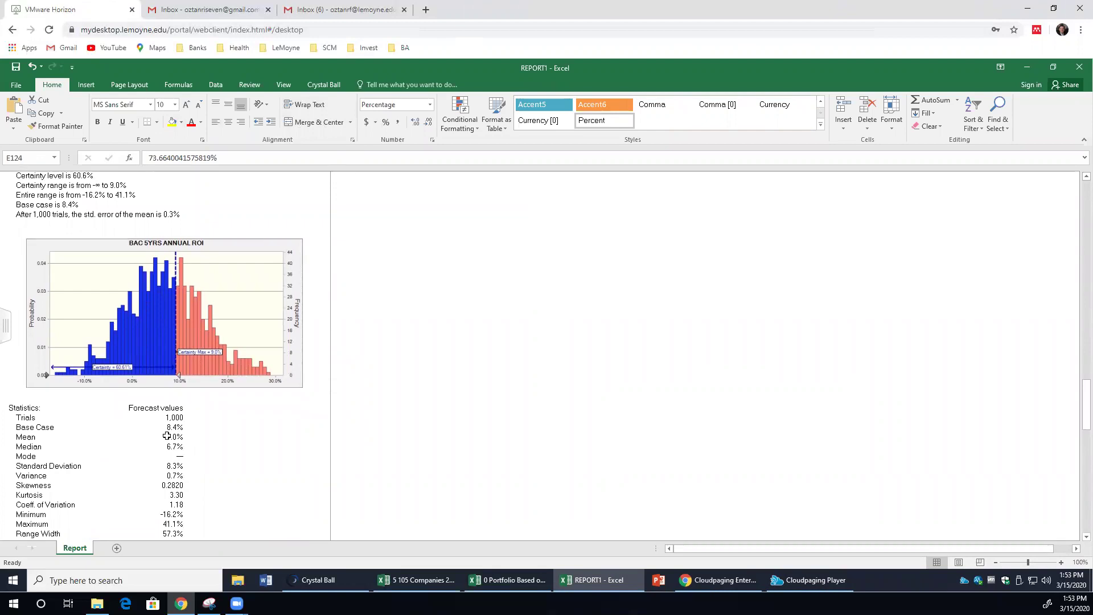
{"action": "left_click", "coordinate": [172, 121]}
Format the BAC Coeff. of Variation in E182 as percent (118%) with yellow fill
{"action": "scroll", "coordinate": [210, 410], "scroll_direction": "down", "scroll_amount": 1}
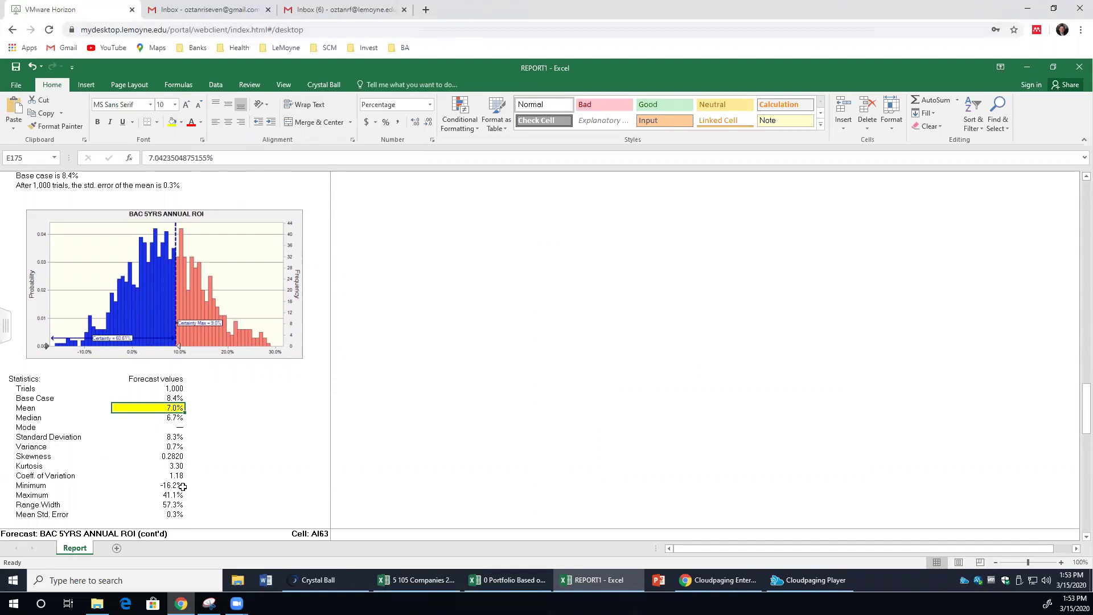
{"action": "left_click", "coordinate": [178, 475]}
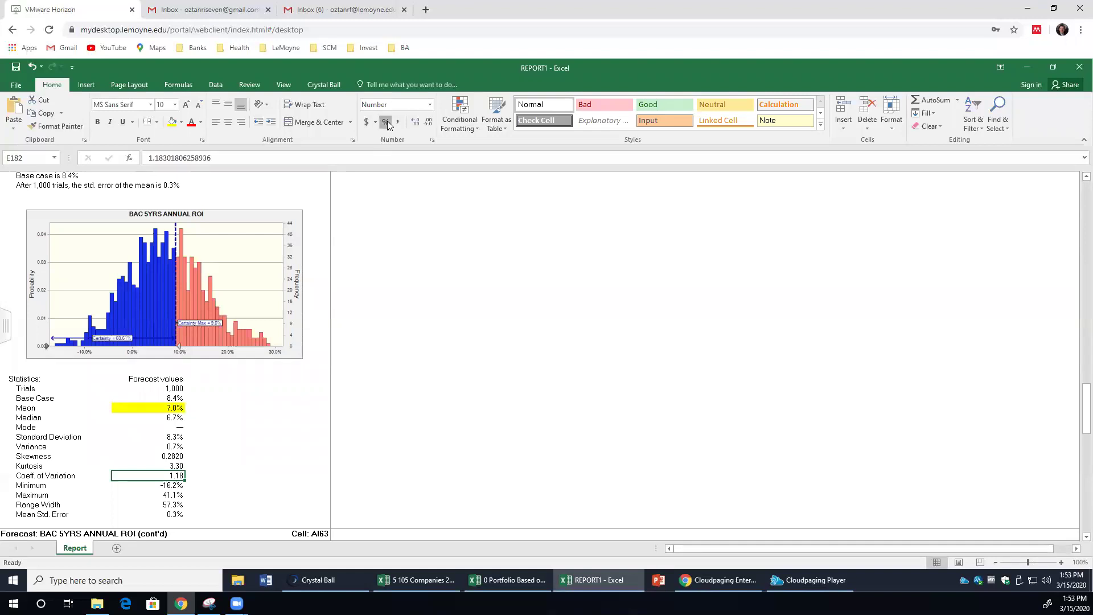
{"action": "left_click", "coordinate": [386, 121]}
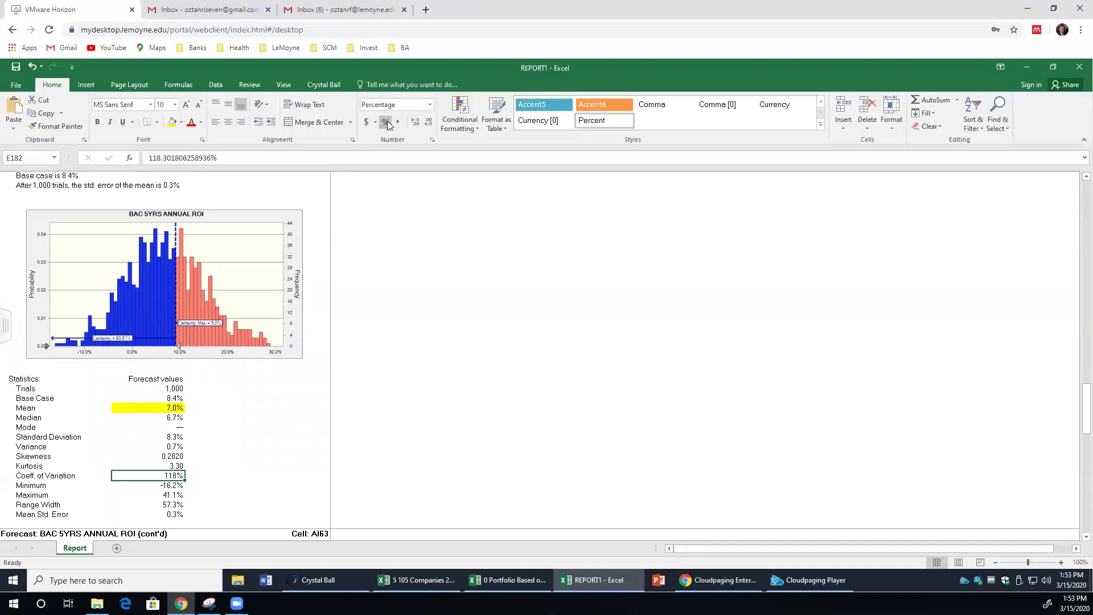
{"action": "left_click", "coordinate": [172, 121]}
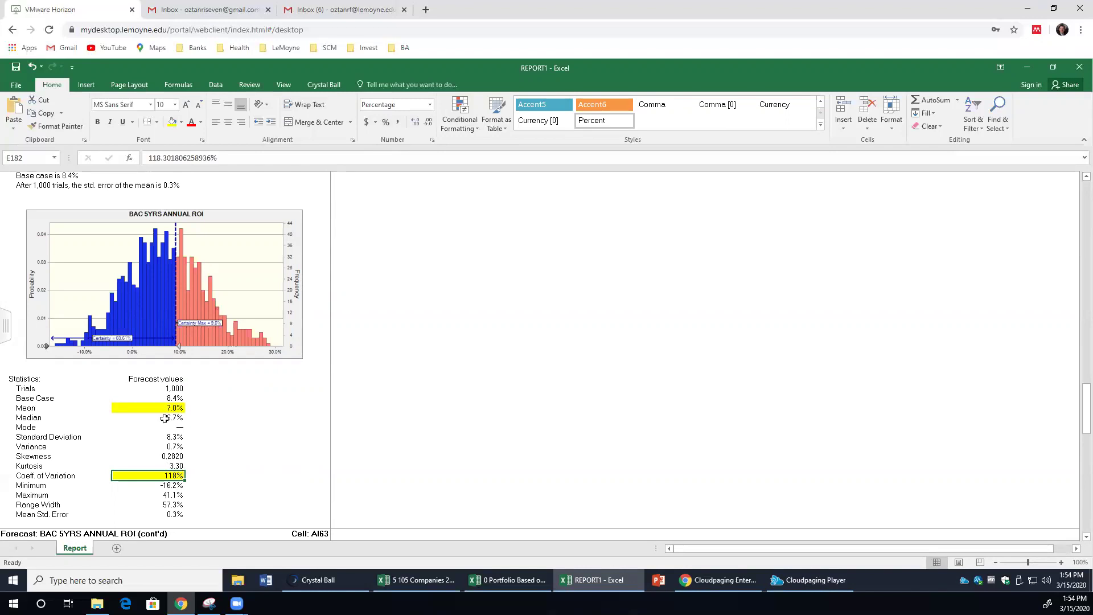
{"action": "scroll", "coordinate": [164, 418], "scroll_direction": "down", "scroll_amount": 9}
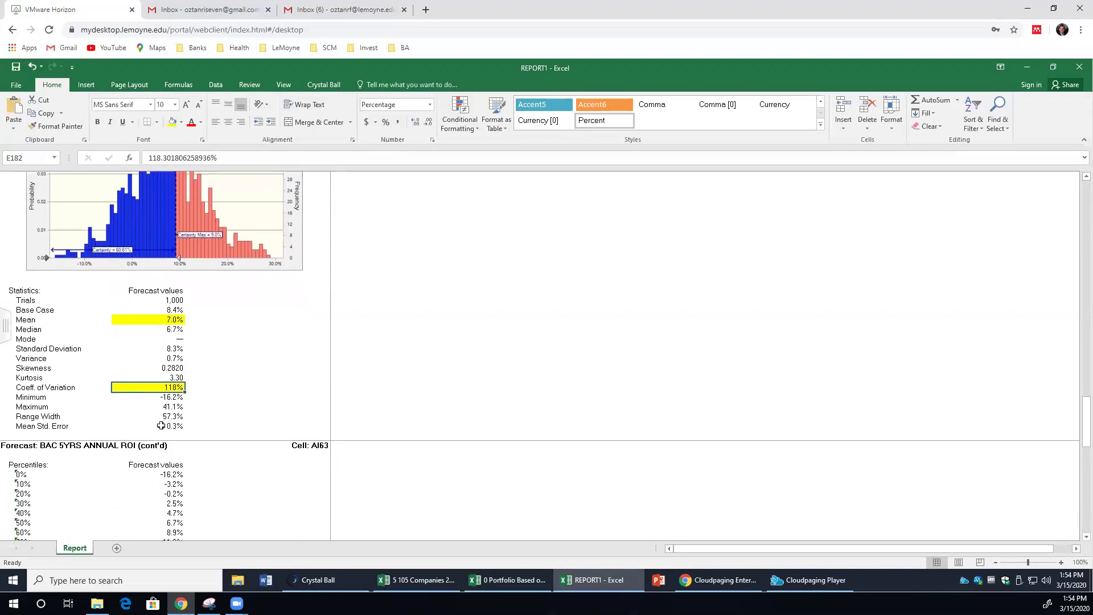
{"action": "scroll", "coordinate": [161, 425], "scroll_direction": "down", "scroll_amount": 9}
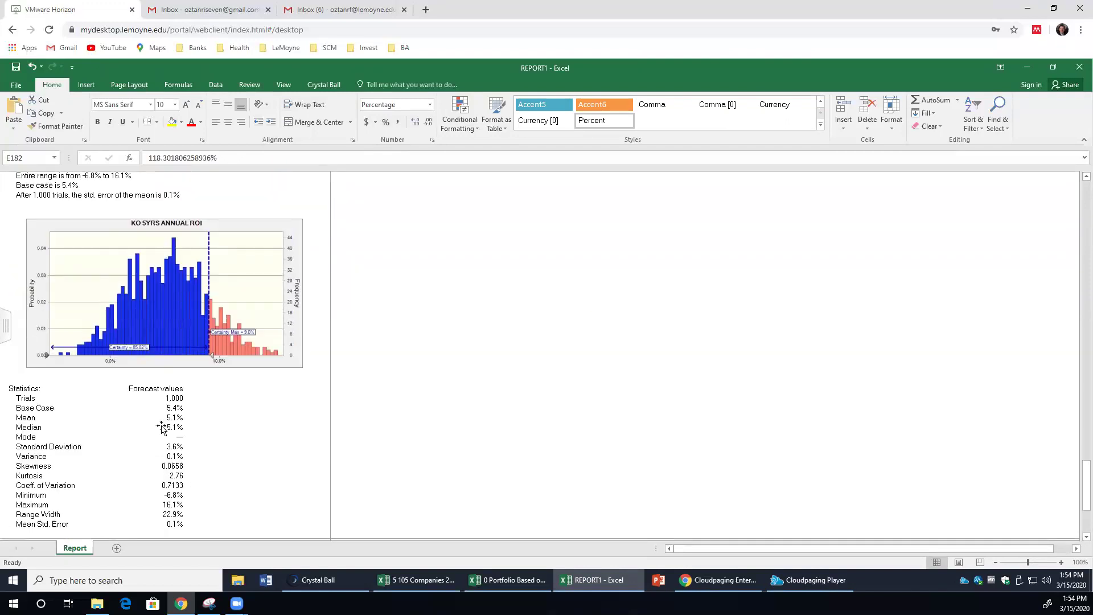
Fill KO Mean E233 (5.1%) yellow; format E240 as a yellow percent, 71%
{"action": "scroll", "coordinate": [161, 427], "scroll_direction": "down", "scroll_amount": 2}
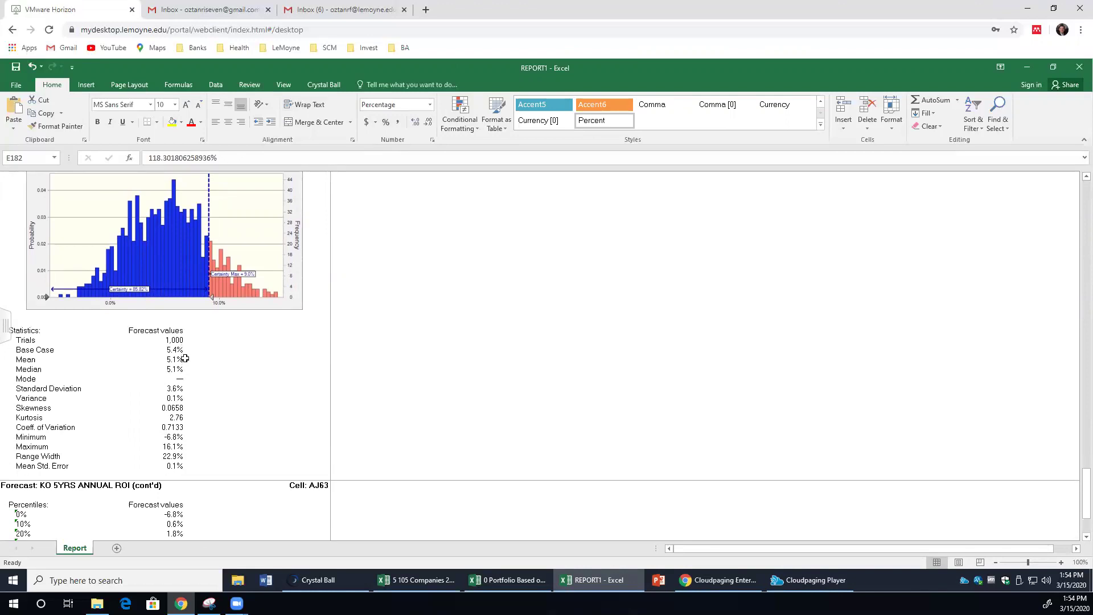
{"action": "left_click", "coordinate": [173, 360]}
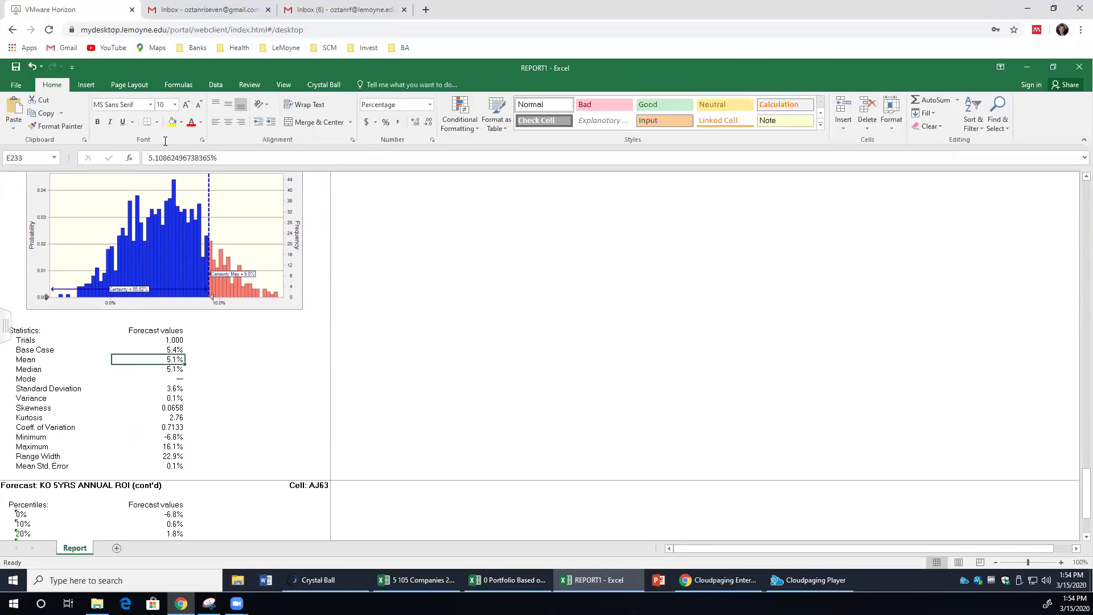
{"action": "left_click", "coordinate": [172, 121]}
{"action": "left_click", "coordinate": [178, 427]}
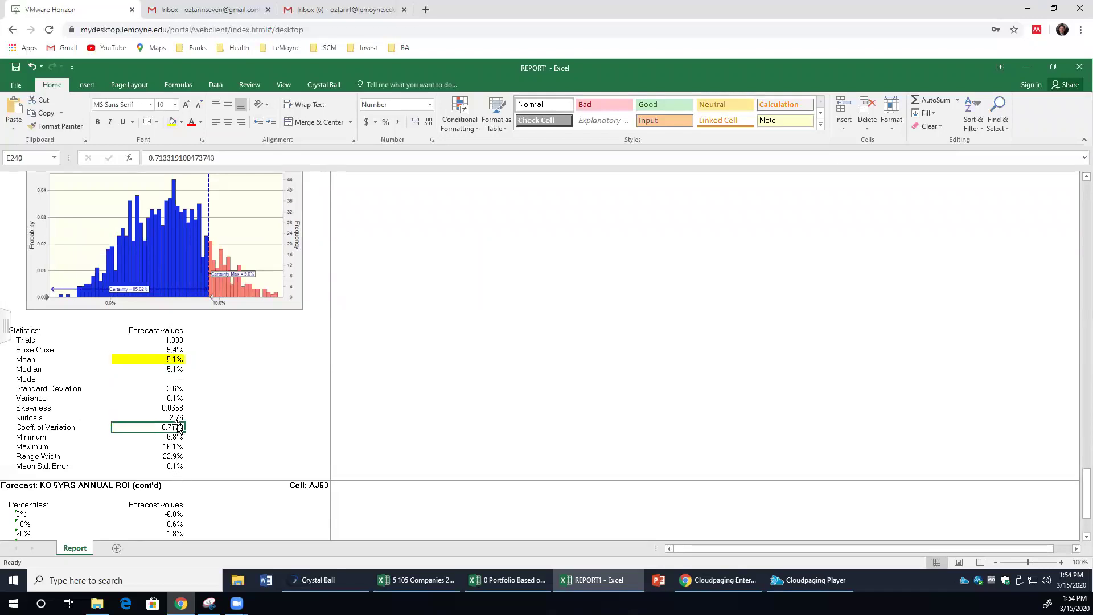
{"action": "left_click", "coordinate": [385, 123]}
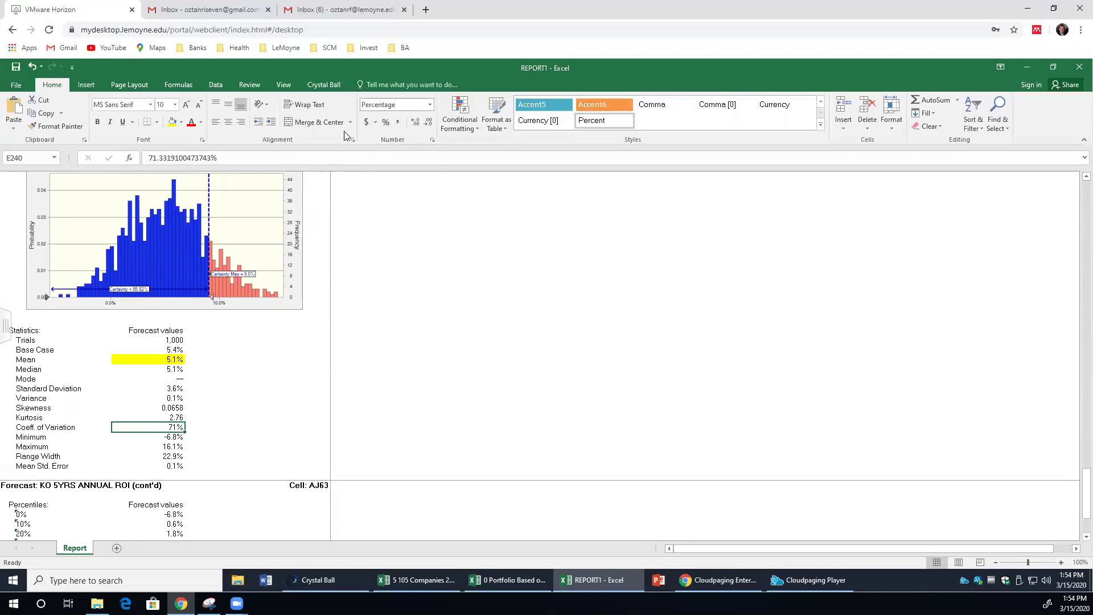
{"action": "left_click", "coordinate": [171, 122]}
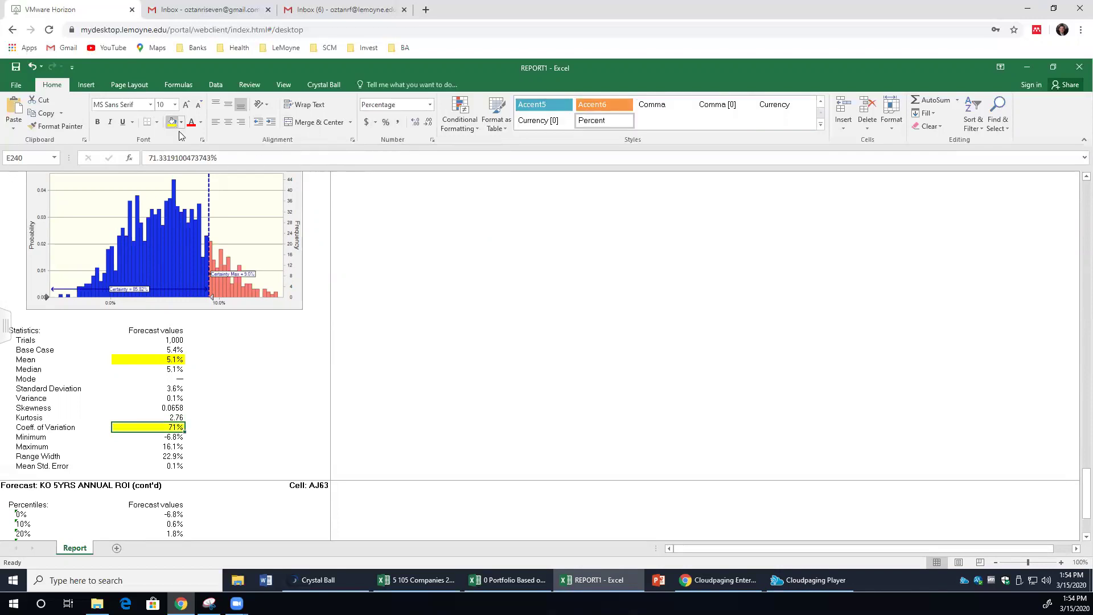